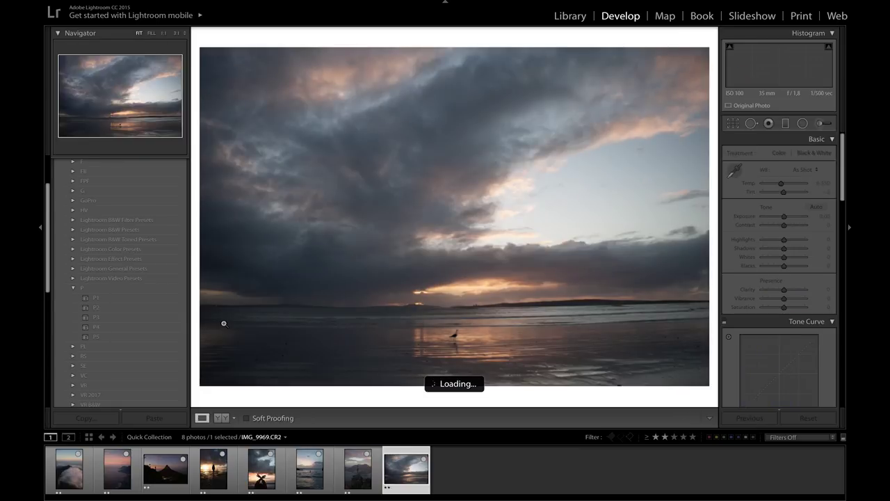
Step: Bring up the photo IMG_5078.CR2 of the silhouetted figure by the sea for editing
key("Left")
key("Left")
key("Left")
key("Left")
key("Left")
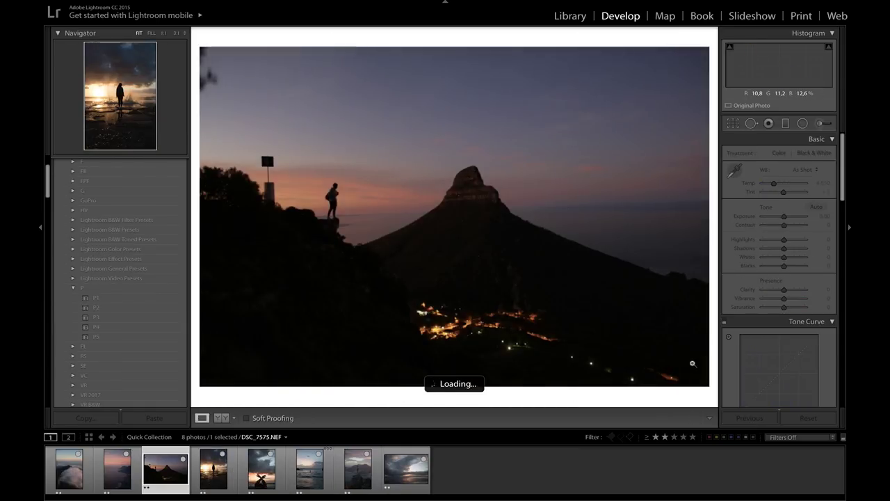
key("Right")
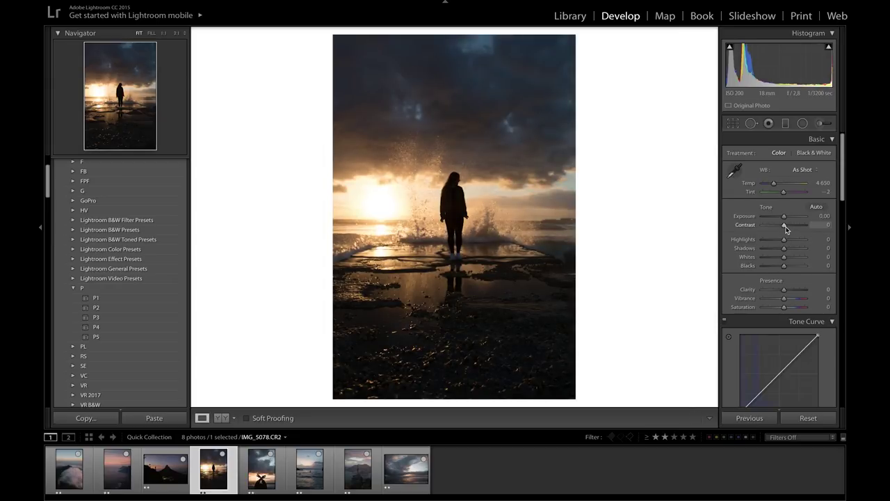
Step: Set the photo's contrast to +23, highlights to -35, shadows to +67, blacks to -25, vibrance to +100 and saturation to -25
left_click_drag(786, 229, 791, 230)
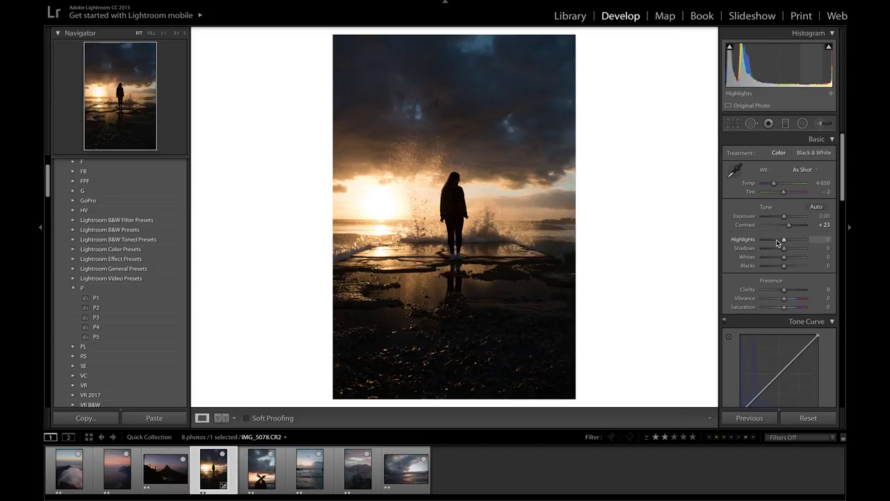
left_click(778, 241)
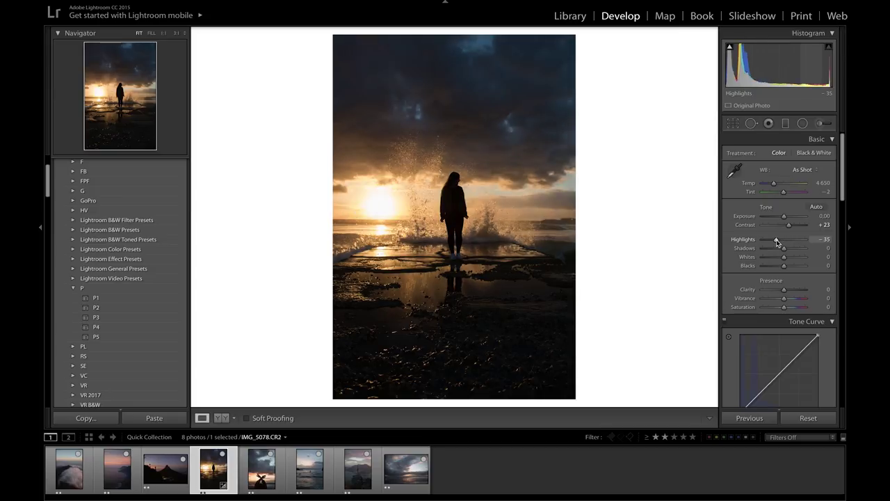
left_click_drag(780, 248, 798, 252)
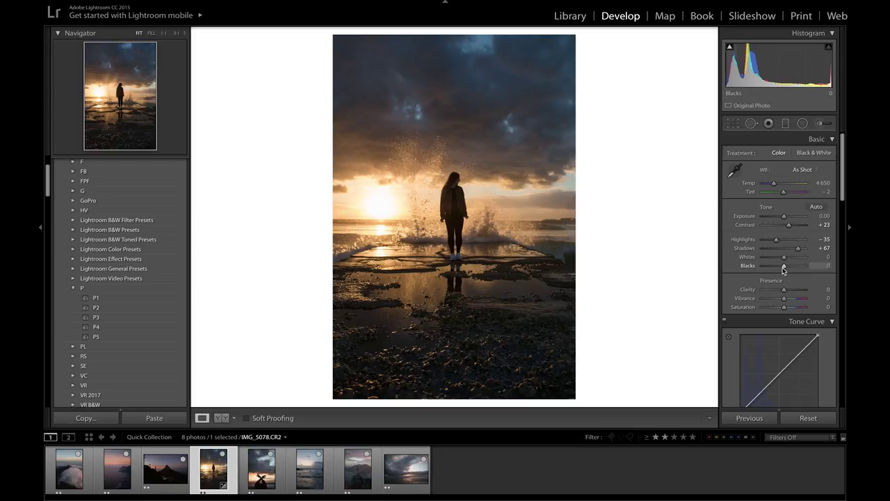
left_click_drag(783, 266, 777, 272)
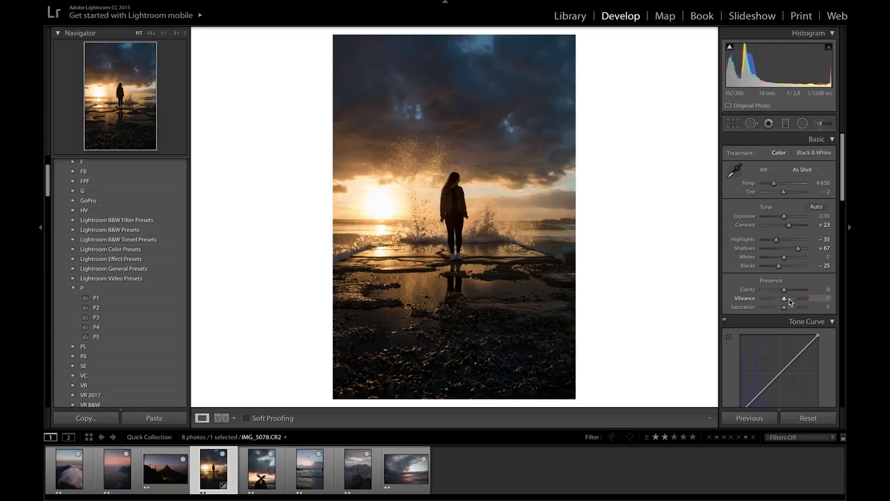
left_click_drag(789, 300, 807, 299)
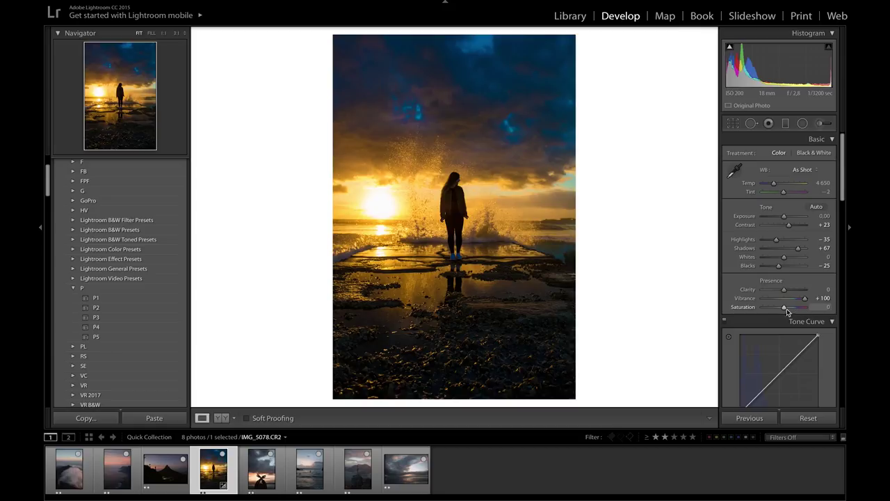
left_click_drag(784, 311, 779, 311)
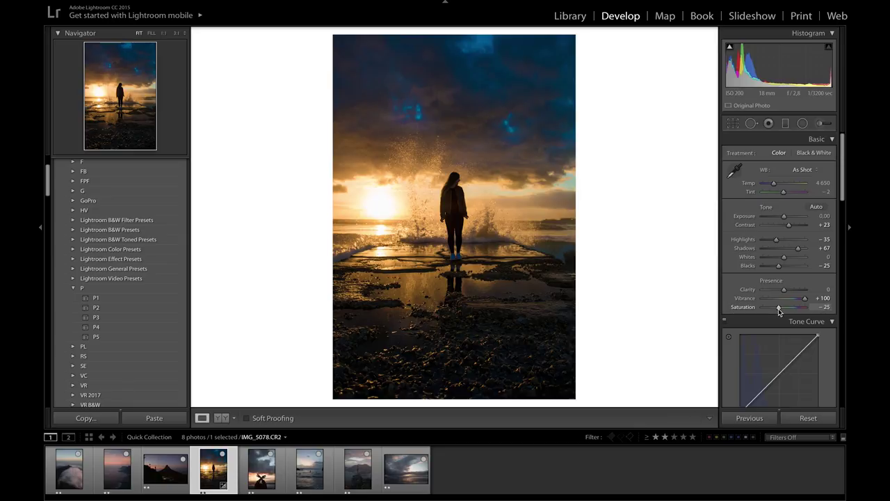
Step: In Camera Calibration, set the red primary hue to +37, green primary hue to +55 and blue primary hue to -68
scroll(779, 311, "down", 3)
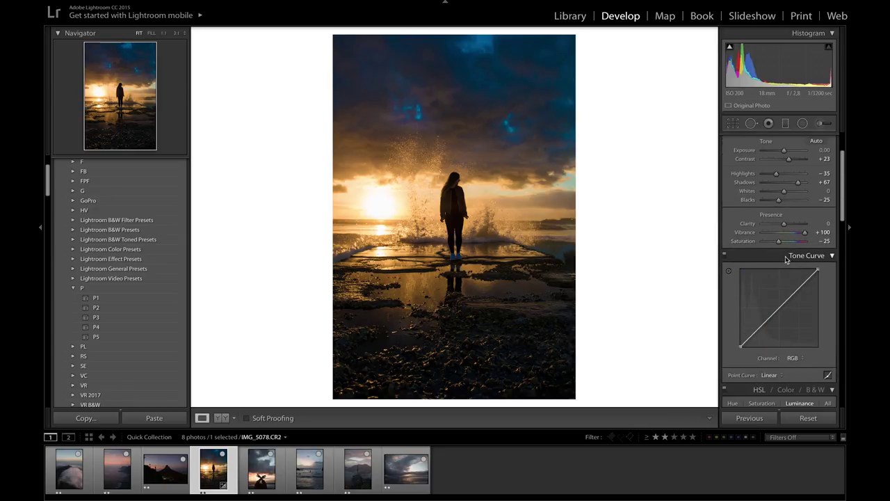
scroll(786, 259, "down", 15)
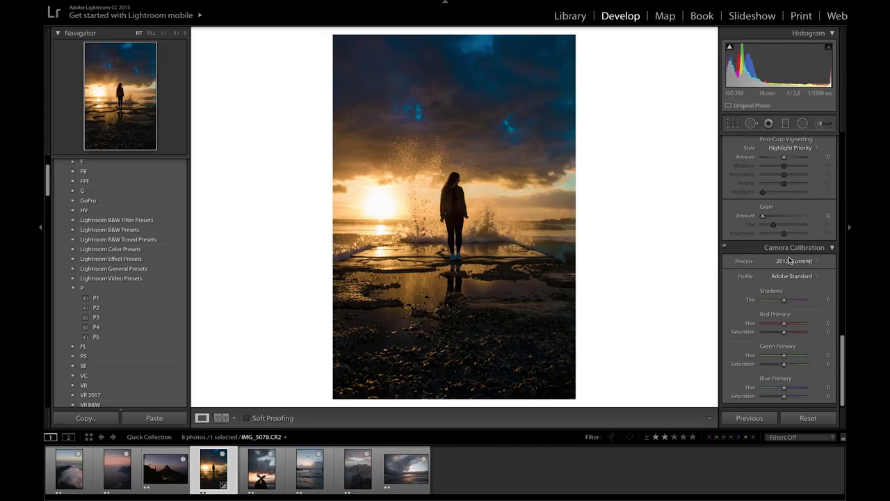
left_click_drag(783, 323, 792, 327)
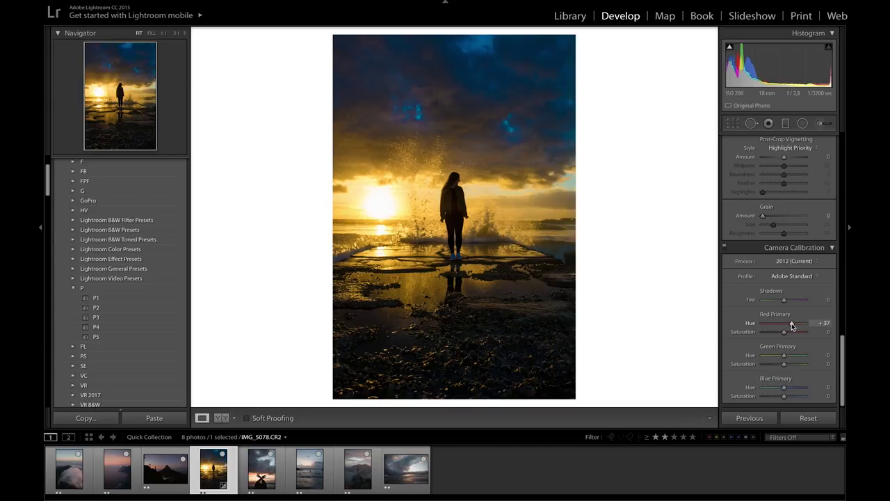
left_click_drag(792, 326, 796, 360)
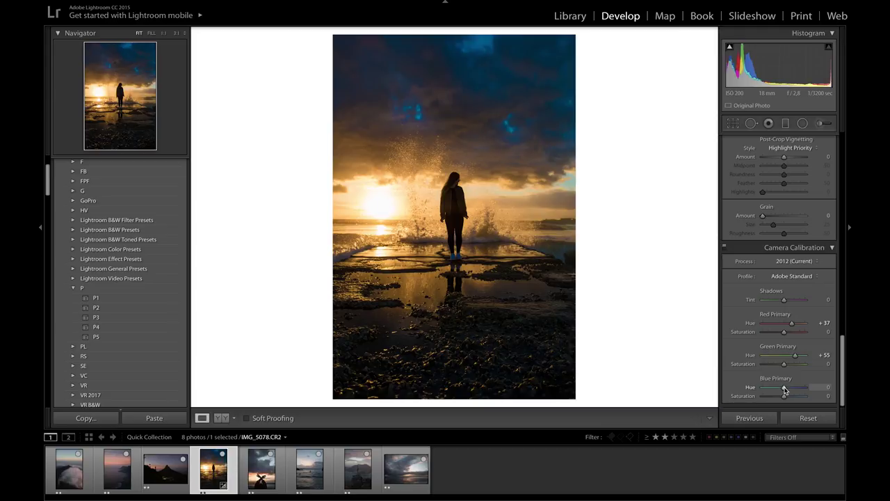
left_click_drag(784, 391, 770, 391)
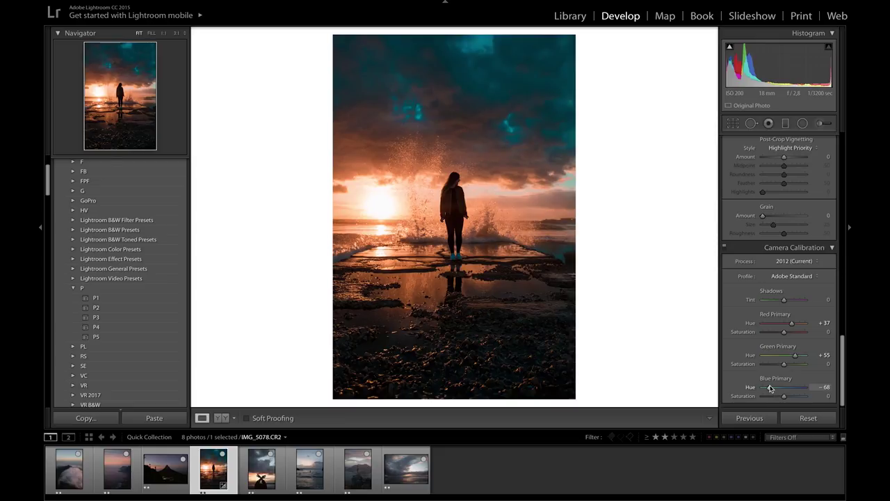
Step: In the HSL hue adjustments, shift yellow slightly toward orange and blue slightly toward aqua
scroll(770, 388, "up", 10)
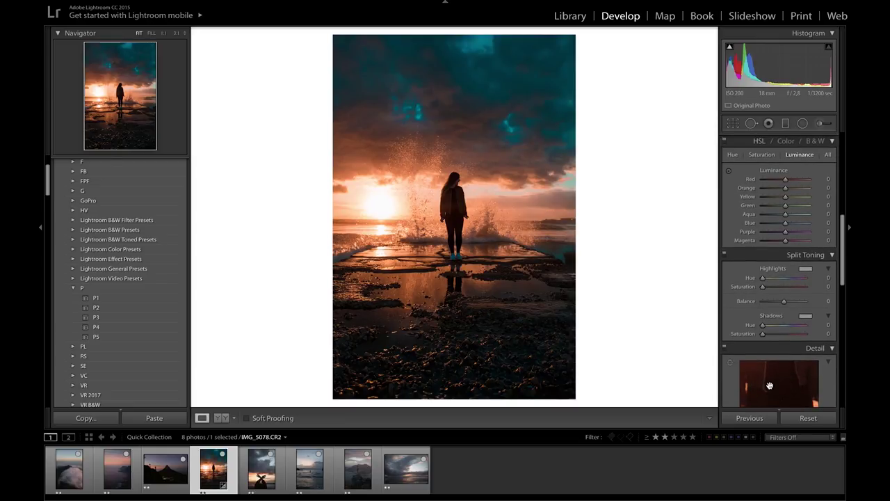
scroll(770, 387, "up", 1)
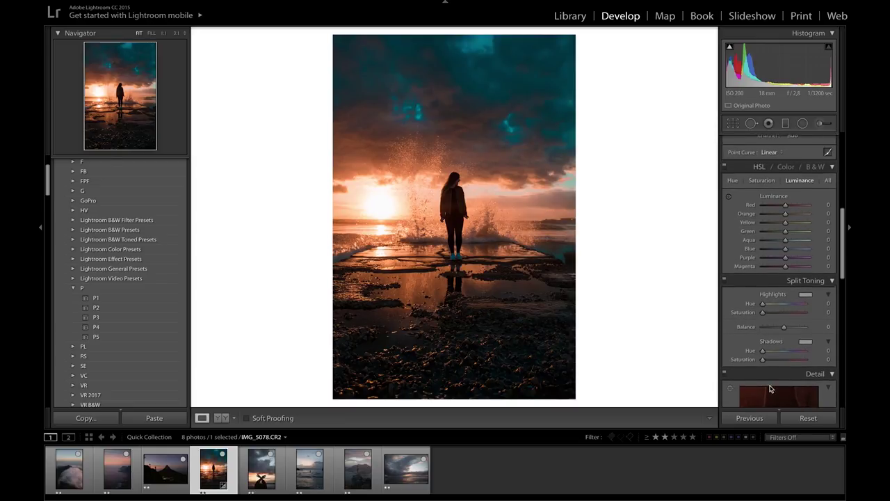
left_click(733, 181)
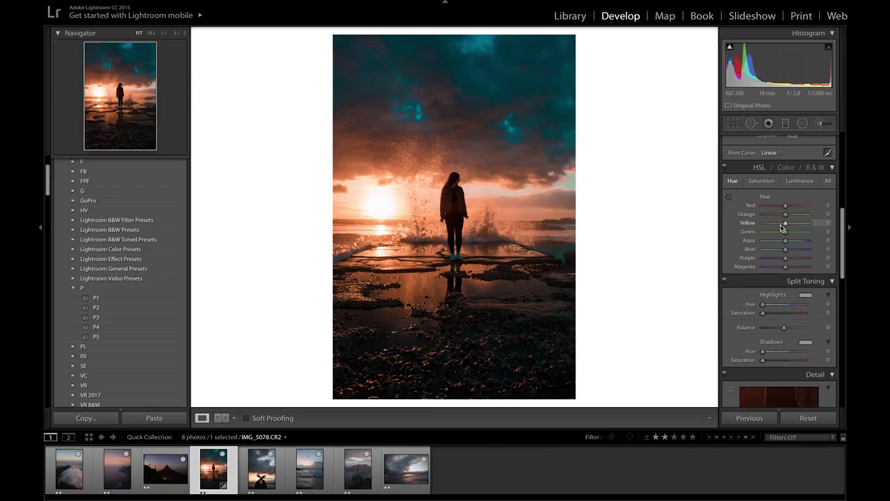
left_click_drag(782, 225, 781, 227)
left_click_drag(786, 249, 785, 250)
Step: Slightly increase the HSL saturation of the orange and blue tones
left_click(763, 182)
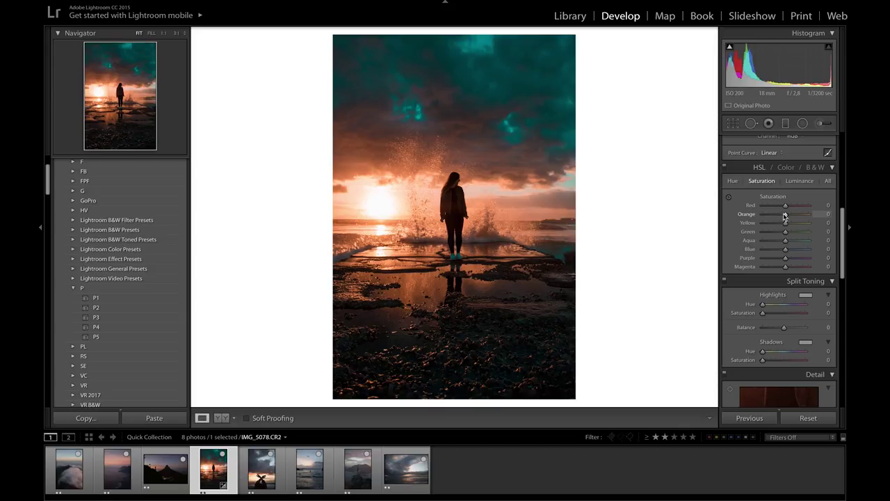
left_click_drag(785, 217, 790, 217)
left_click_drag(786, 253, 789, 255)
Step: Set the HSL luminance of orange to -15 and of blue to +35
left_click(800, 181)
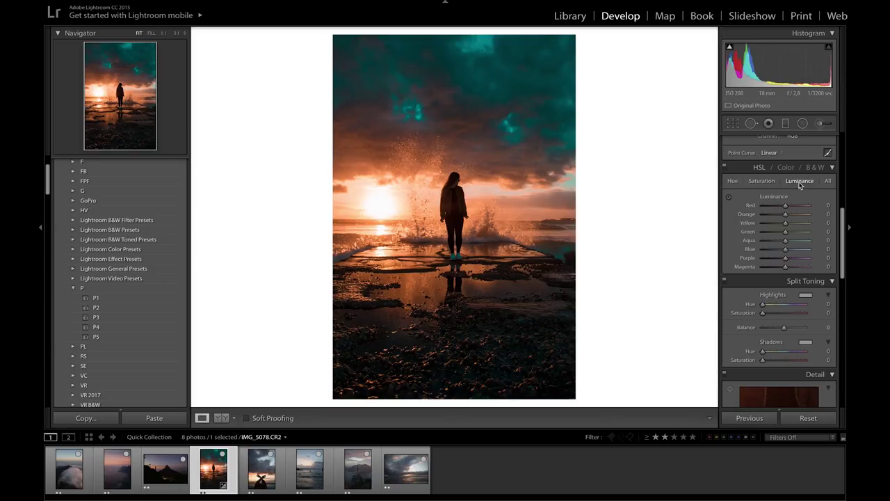
left_click_drag(784, 216, 780, 215)
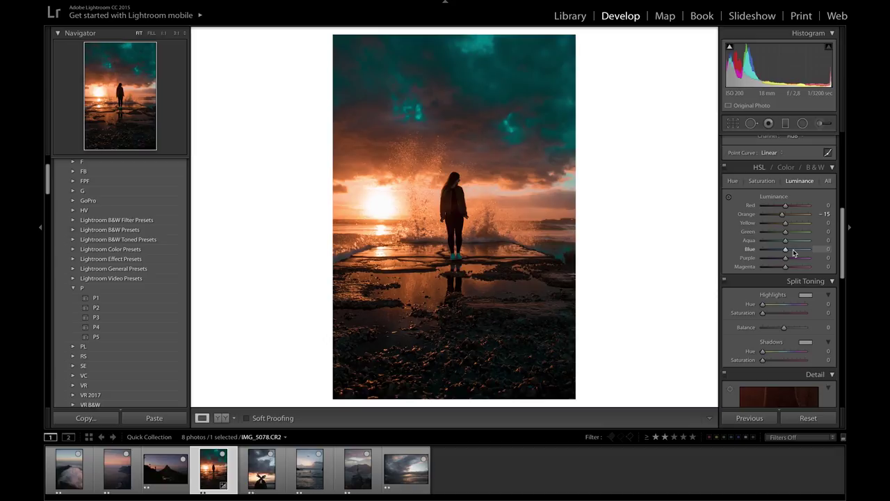
left_click(794, 250)
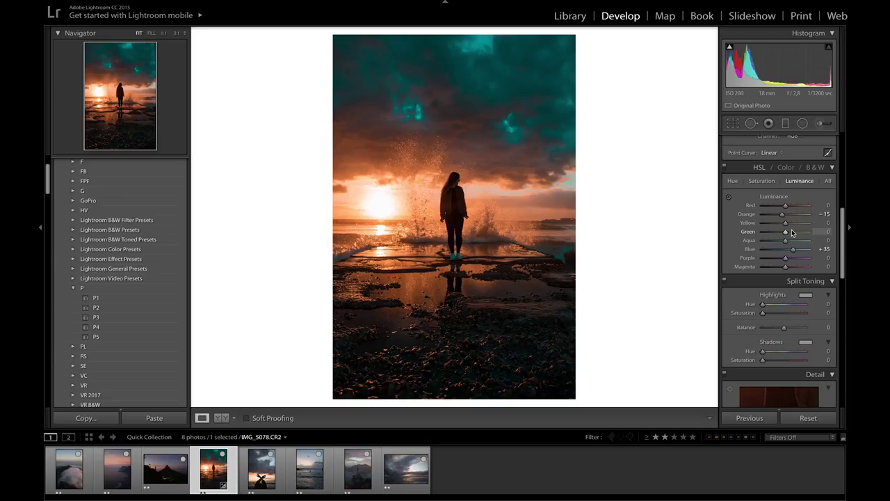
Step: Shape the RGB tone curve into an S with a slightly lifted black point, lowered shadows and raised highlights
scroll(800, 221, "up", 5)
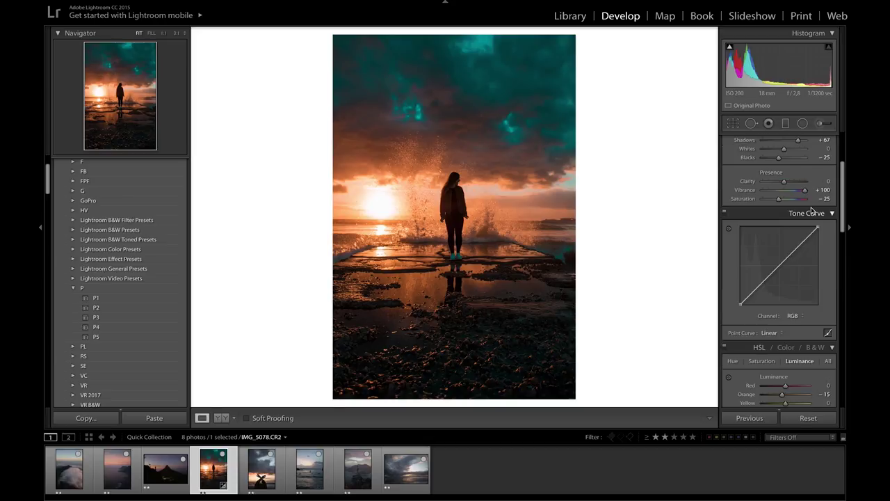
left_click(758, 286)
left_click_drag(741, 303, 740, 292)
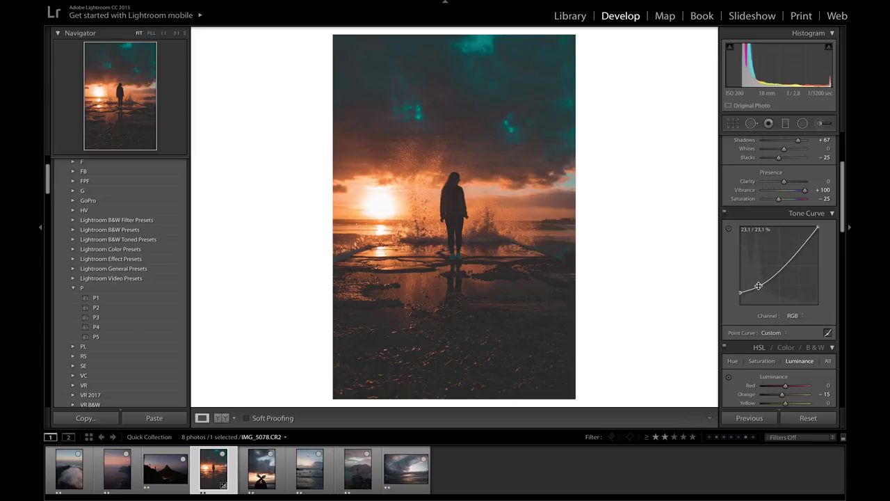
left_click_drag(758, 286, 763, 287)
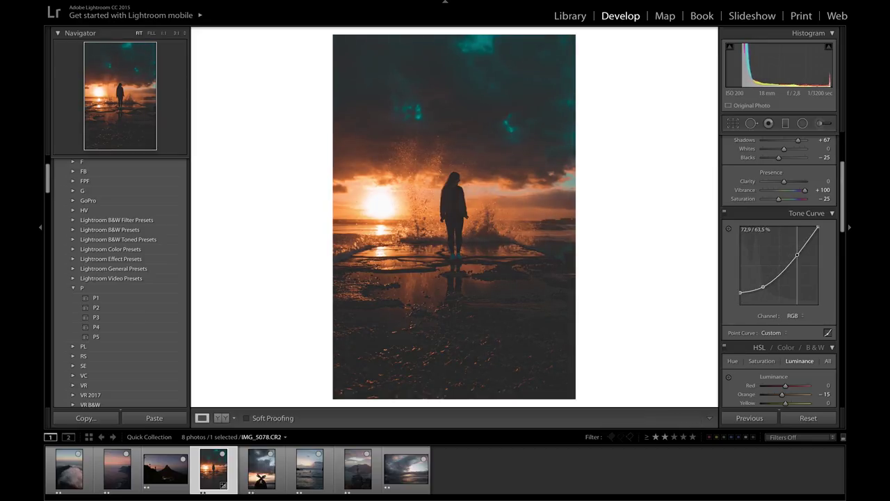
left_click_drag(793, 254, 792, 243)
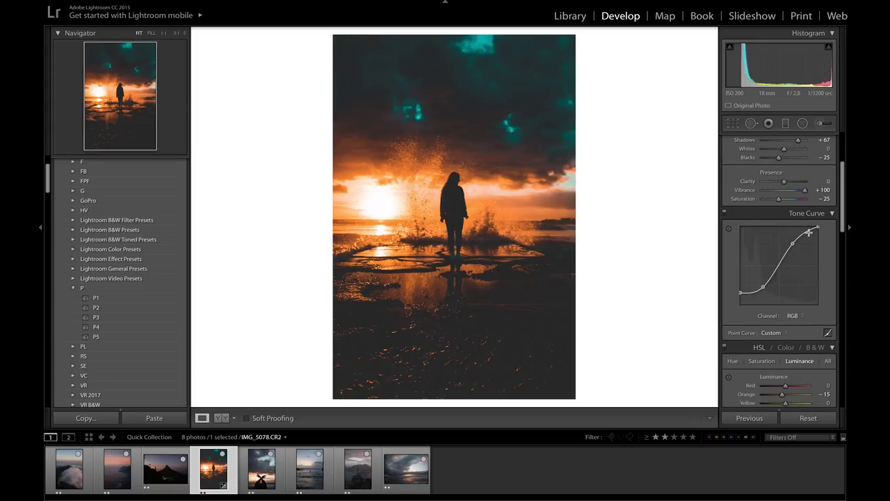
left_click_drag(740, 292, 765, 287)
left_click(764, 287)
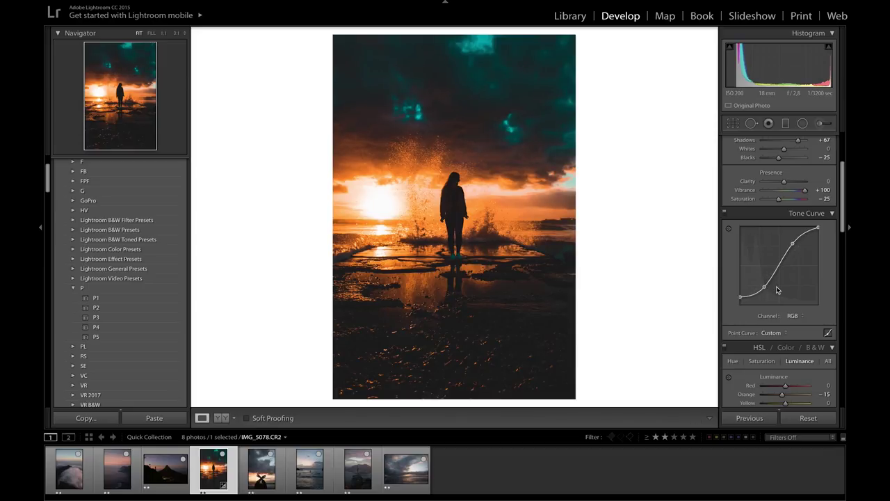
Step: Bend the red channel's tone curve slightly upward using one point in the shadows and one in the highlights
left_click(797, 316)
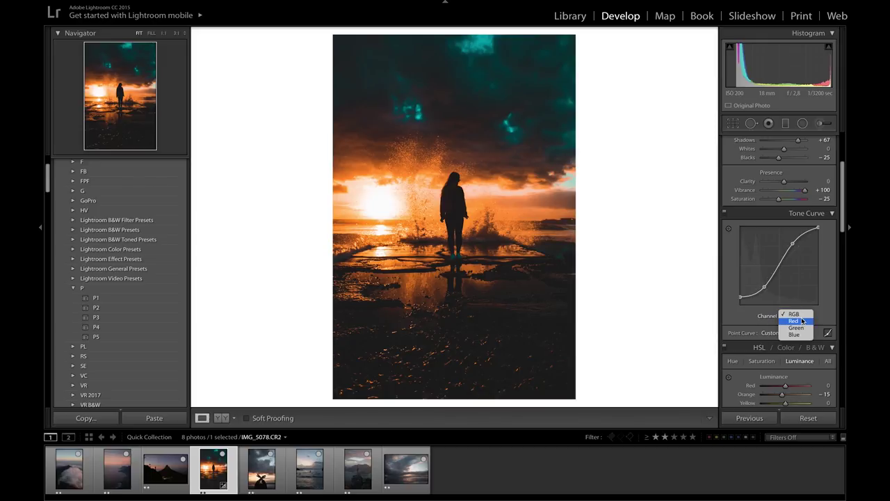
left_click(801, 320)
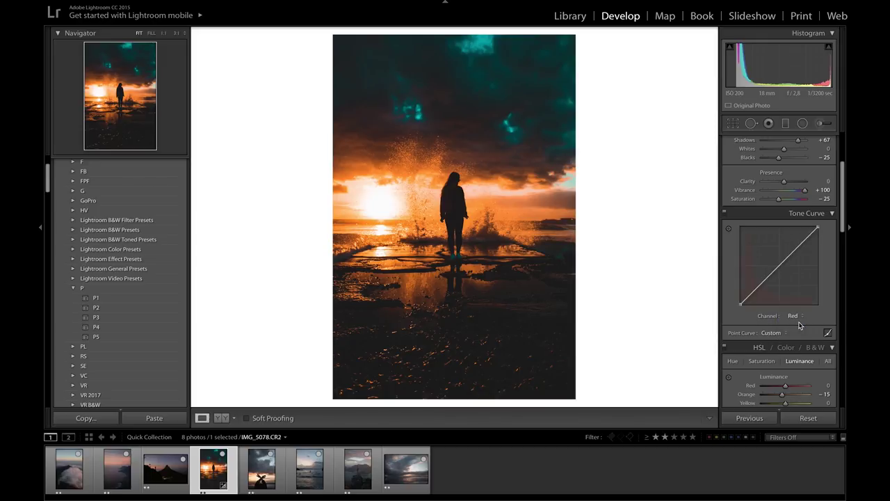
left_click(763, 280)
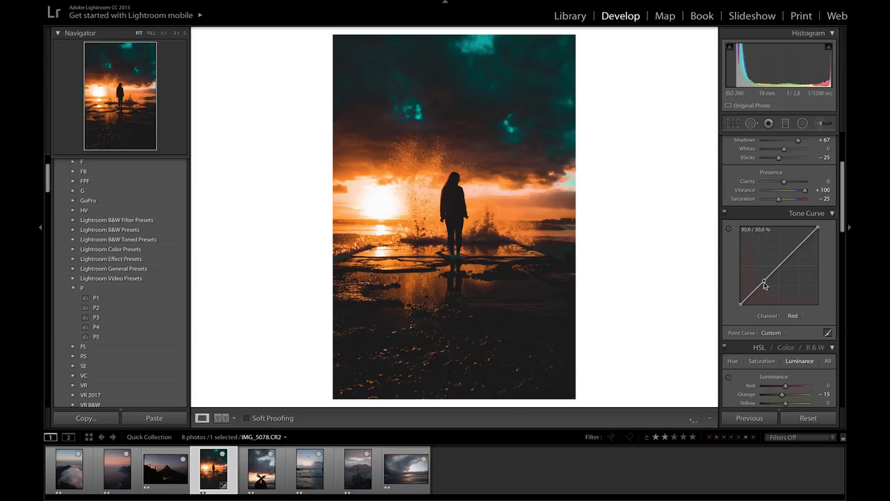
left_click(800, 243)
left_click_drag(764, 280, 761, 278)
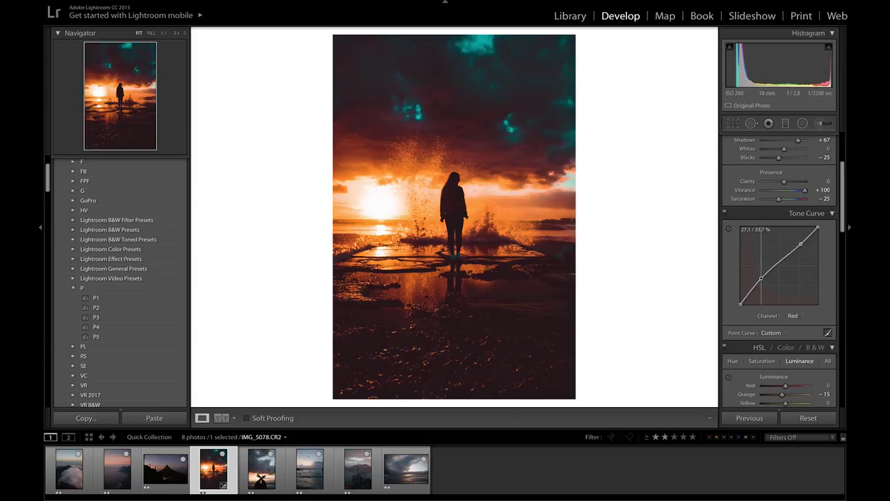
left_click_drag(801, 243, 796, 242)
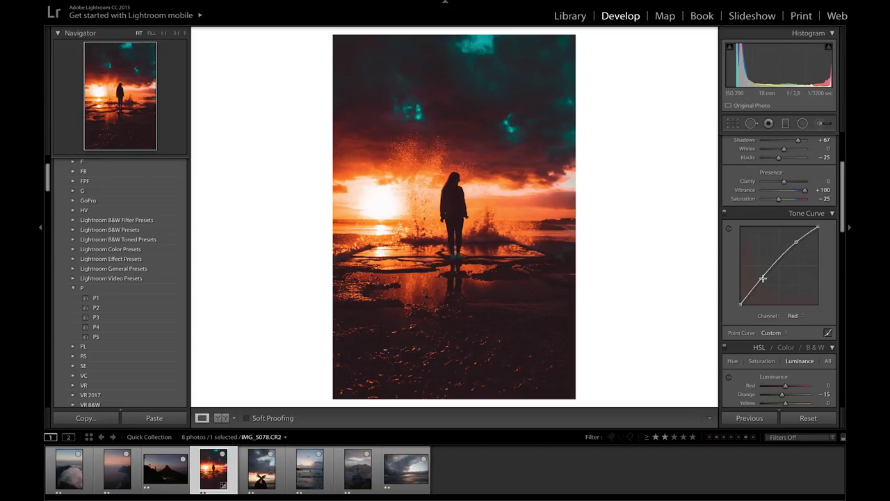
left_click_drag(763, 278, 776, 296)
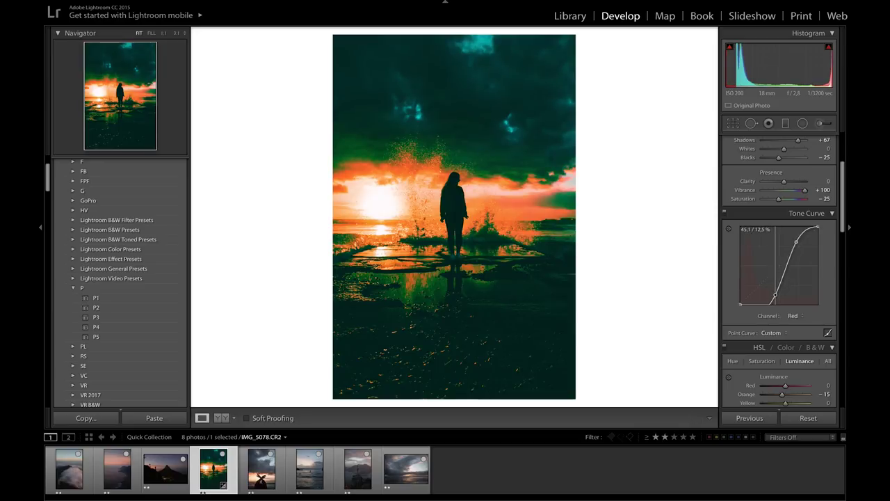
double_click(776, 296)
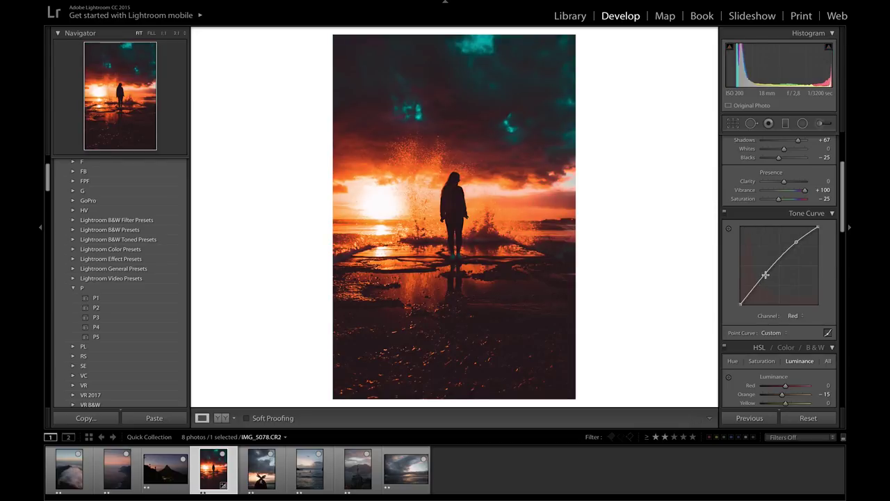
left_click(765, 275)
Step: Anchor the shadows of the green channel's tone curve with a point and pull its highlights slightly down
left_click(793, 315)
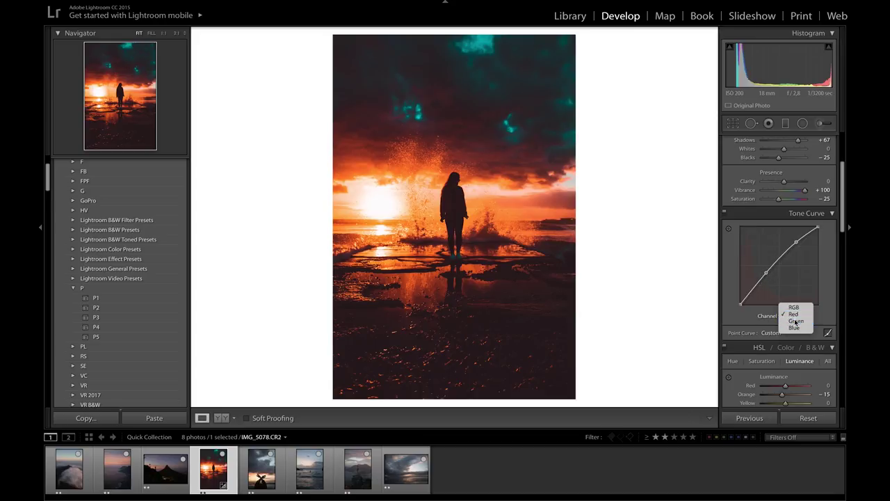
left_click(795, 320)
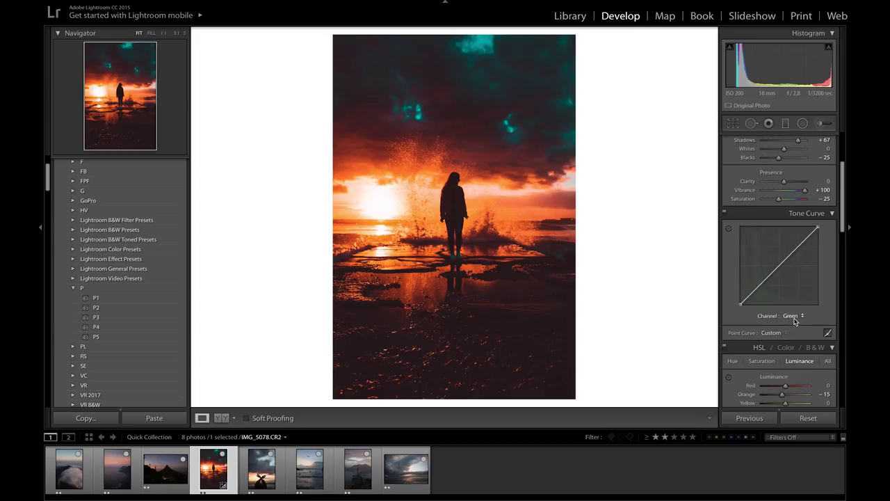
left_click(756, 289)
left_click_drag(795, 249, 793, 254)
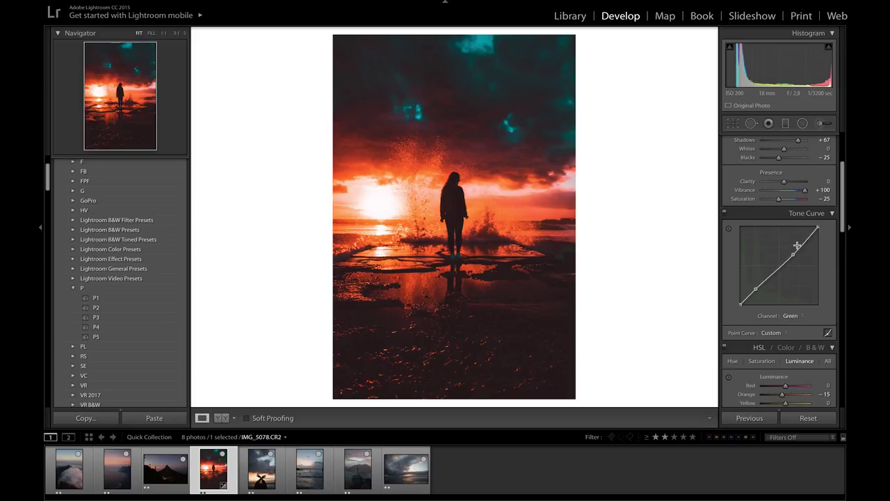
Step: On the blue channel's tone curve, anchor the shadows with a point, pull the highlights down and lower the white point
left_click(791, 315)
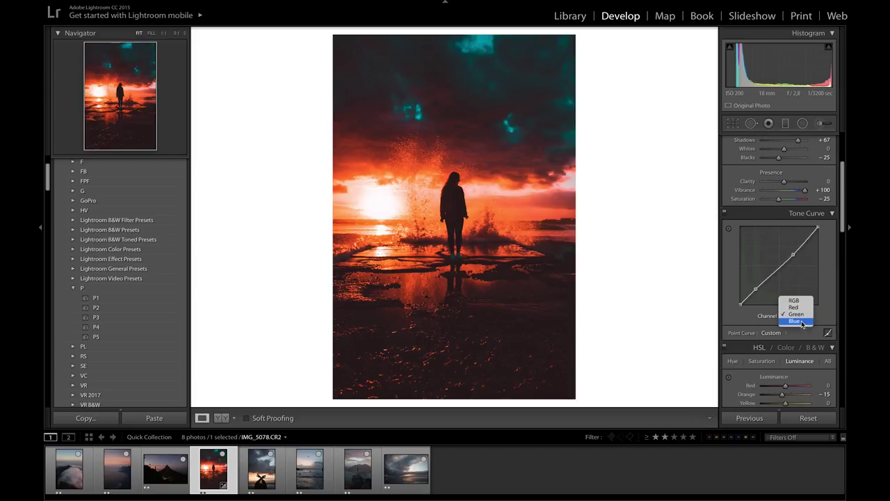
left_click(802, 325)
left_click(753, 291)
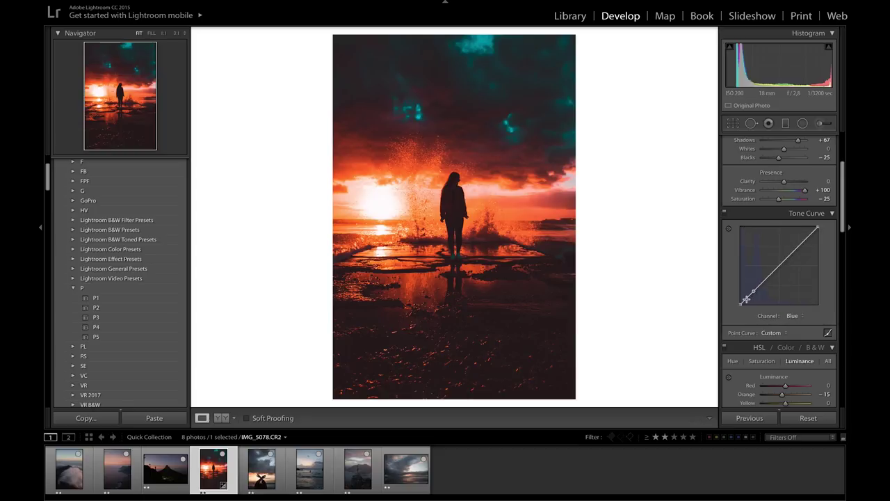
left_click_drag(796, 250, 796, 258)
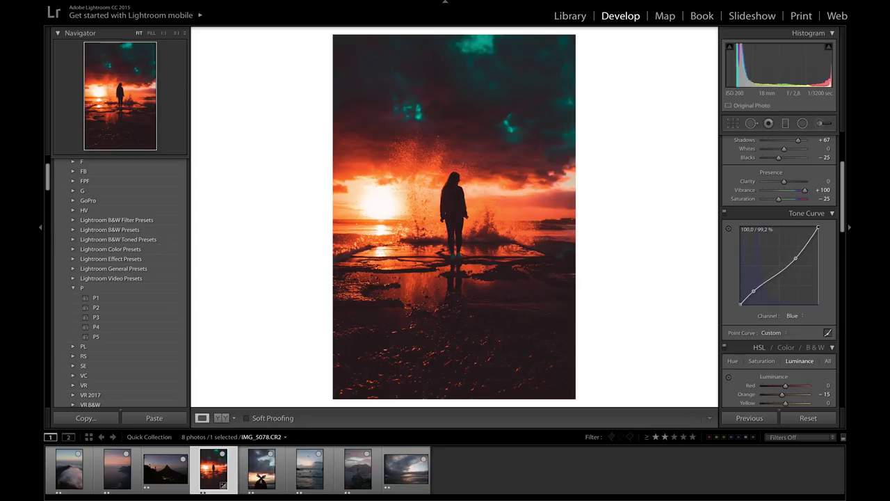
left_click_drag(818, 228, 818, 239)
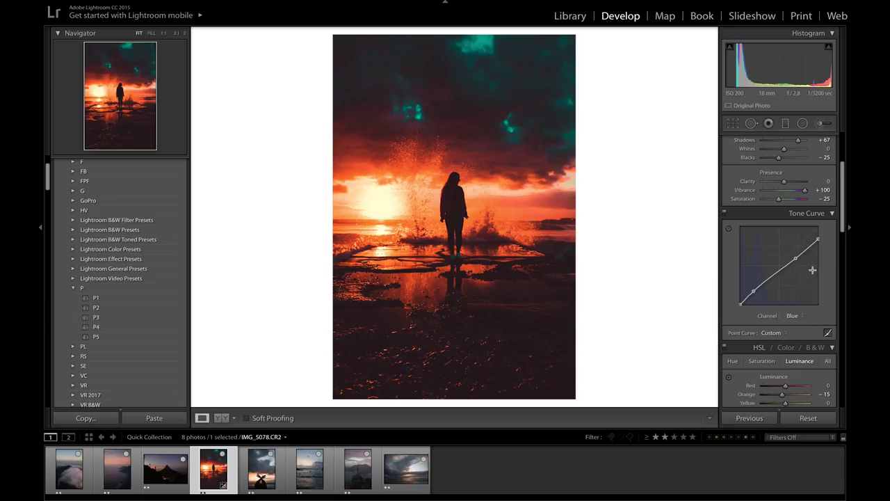
Step: Tint the split toning highlights purple with hue 290 and saturation 21
scroll(809, 360, "down", 5)
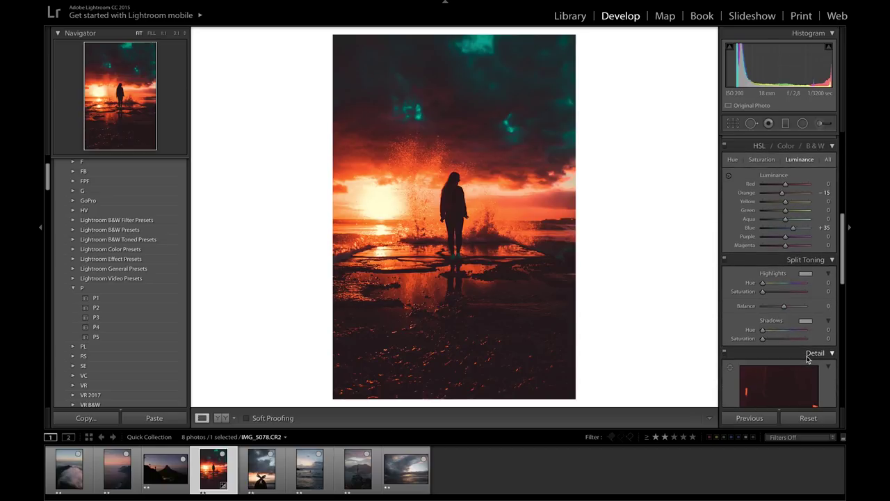
left_click(804, 274)
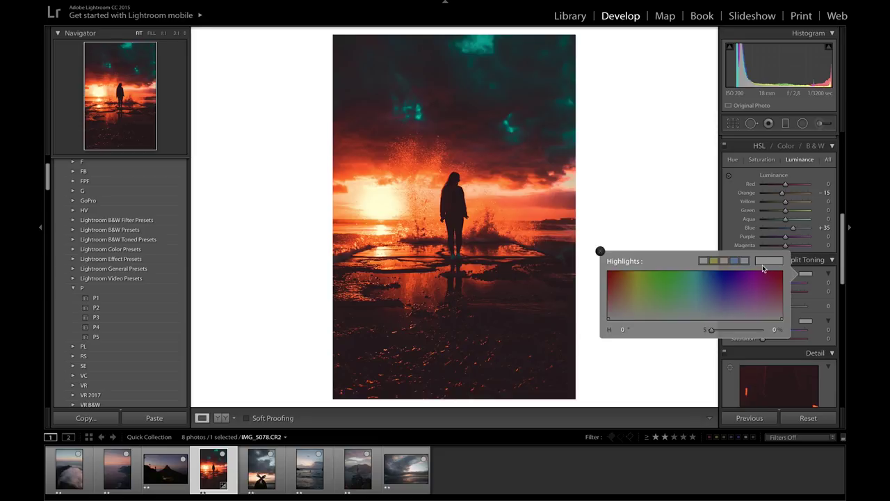
left_click_drag(750, 309, 723, 329)
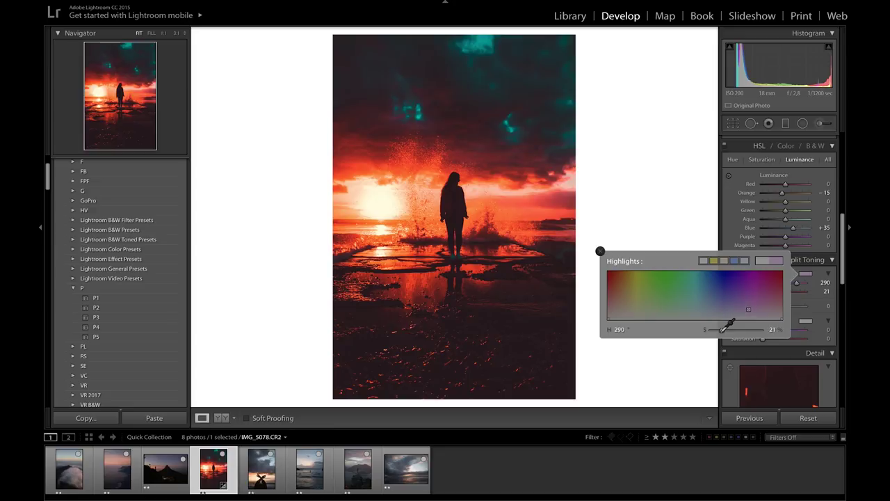
left_click(600, 251)
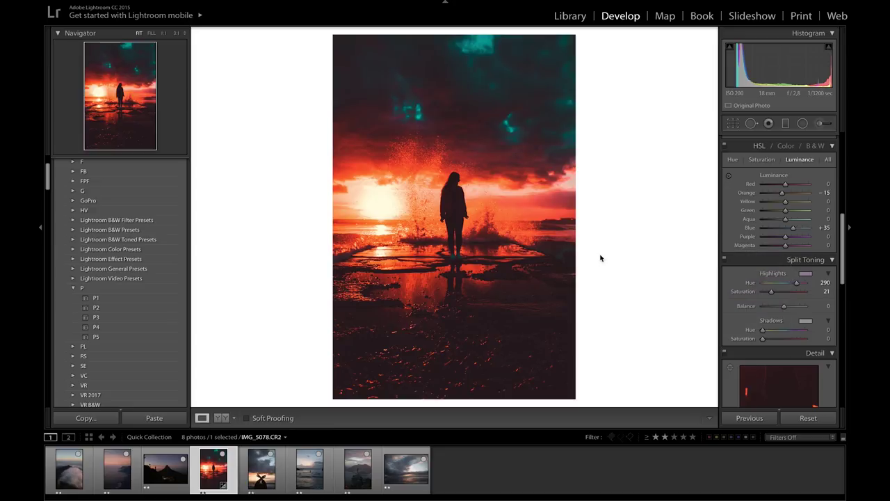
Step: Tint the split toning shadows blue with hue 215 and saturation 10
left_click(807, 322)
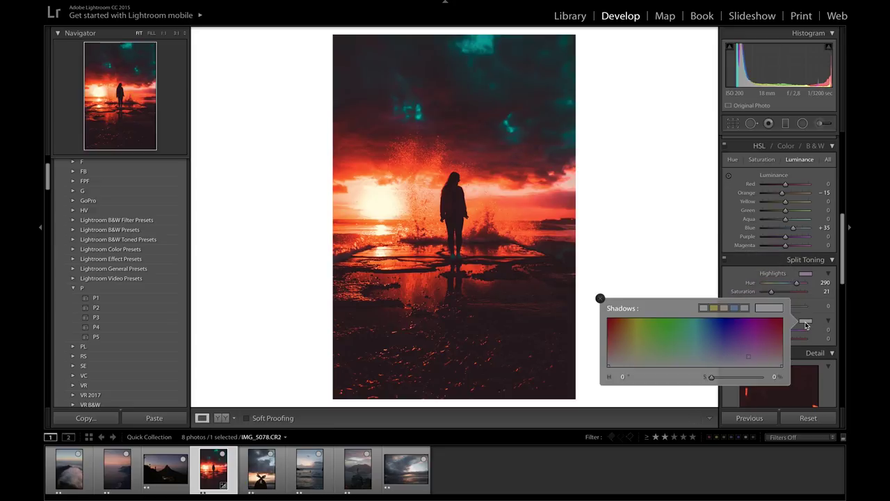
left_click(743, 308)
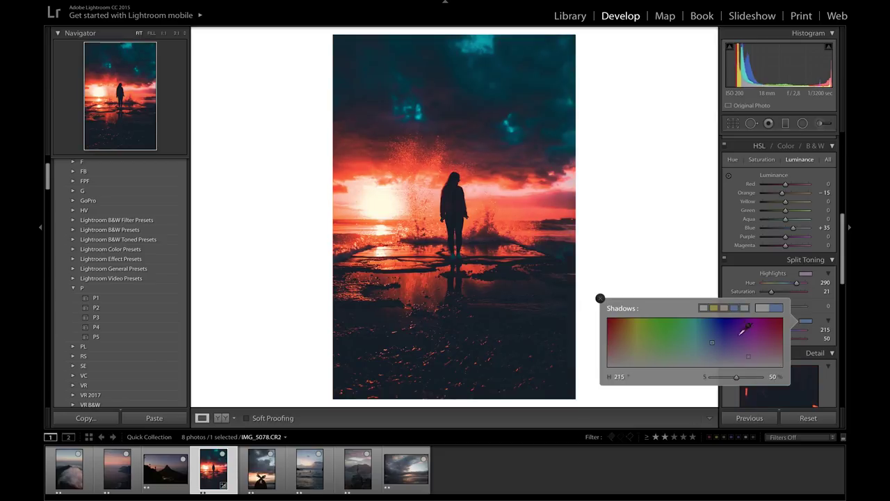
left_click_drag(736, 376, 718, 376)
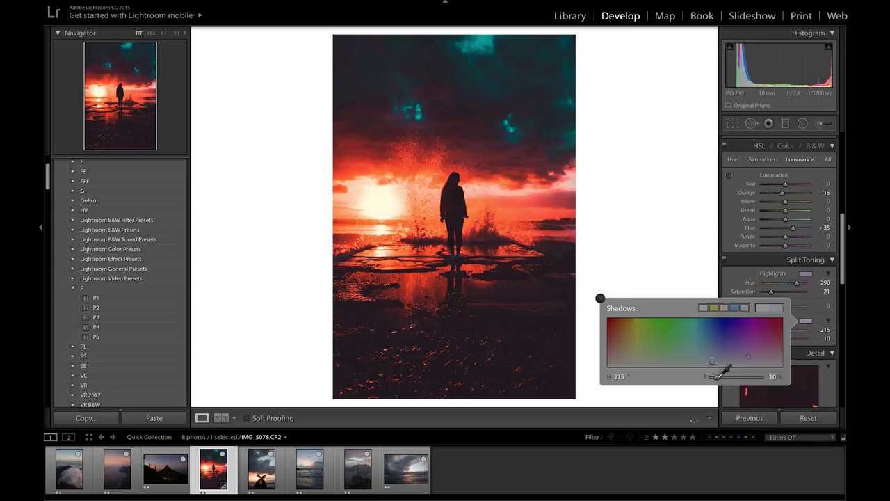
left_click(600, 298)
Step: Add a subtle dark post-crop vignette with an amount of about -8
scroll(779, 278, "down", 10)
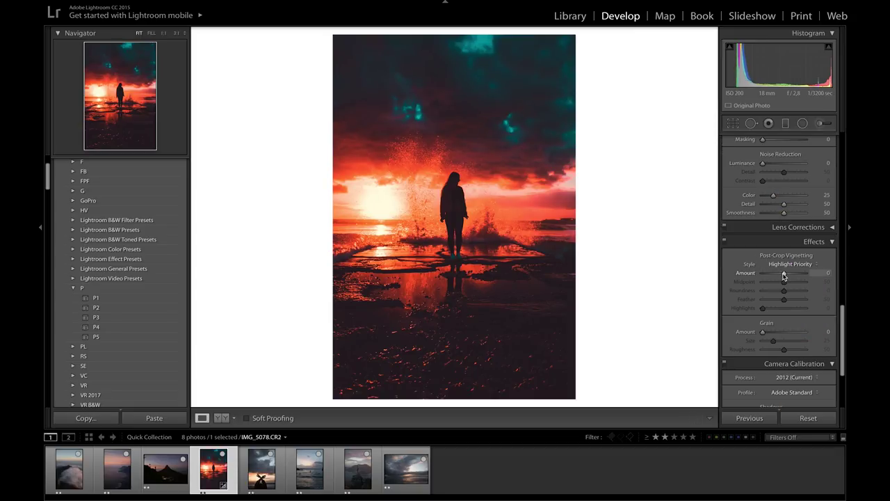
left_click_drag(783, 275, 782, 278)
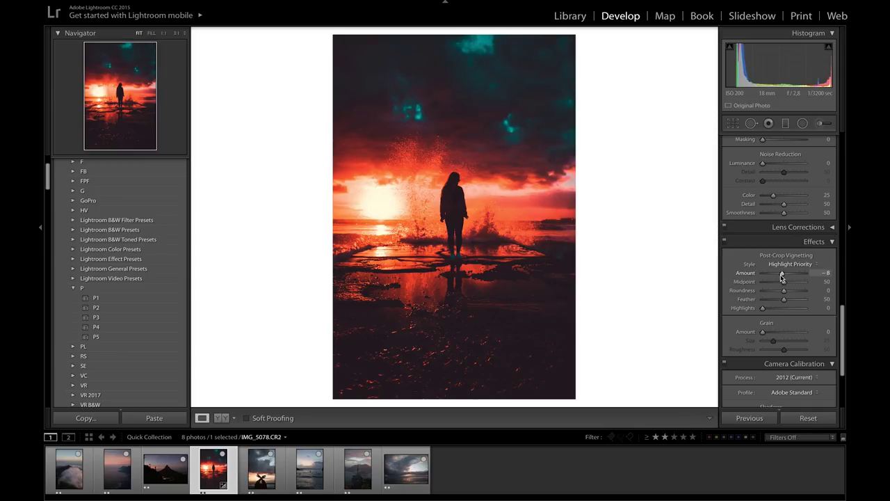
left_click_drag(781, 278, 782, 279)
Step: Raise the photo's overall exposure to +0.40
scroll(782, 277, "up", 10)
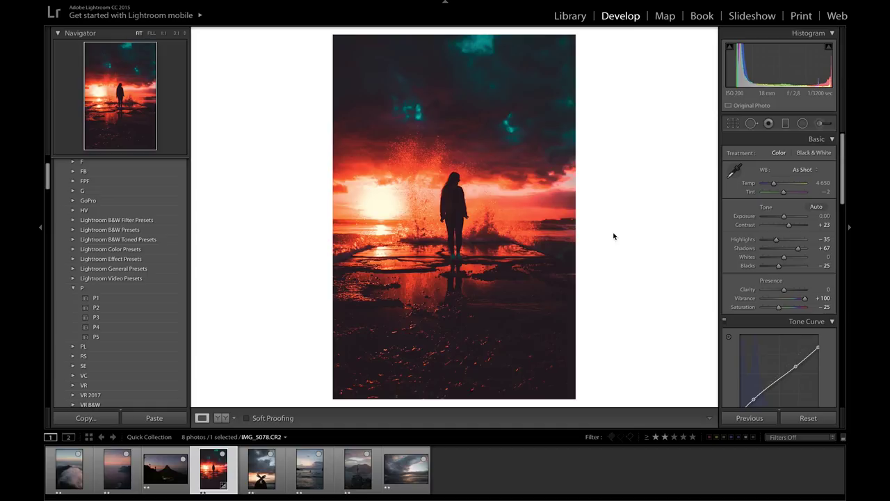
key("equal")
key("equal")
key("equal")
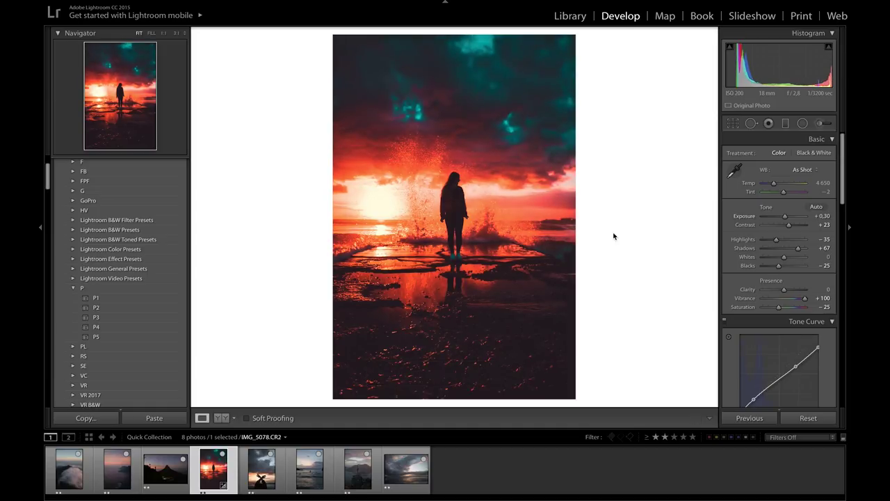
key("equal")
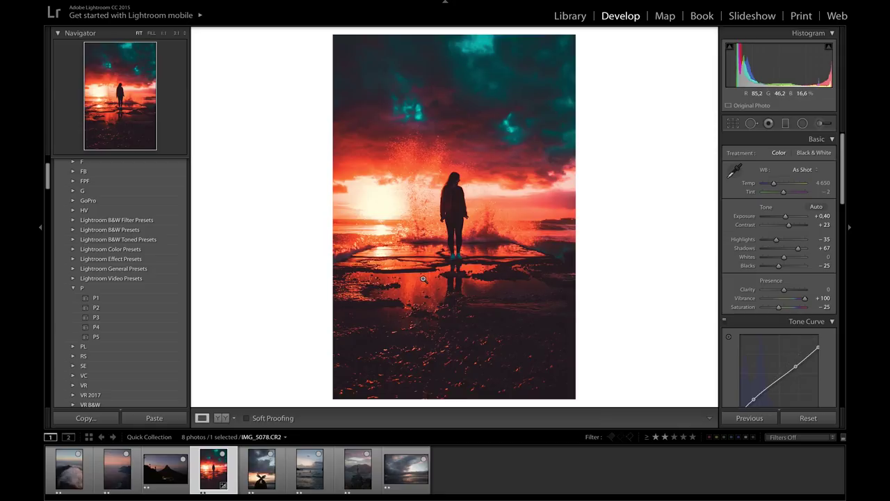
Step: Place a circular radial filter centred on the sun, reaching almost to the woman, and set its highlights to -37
left_click(802, 126)
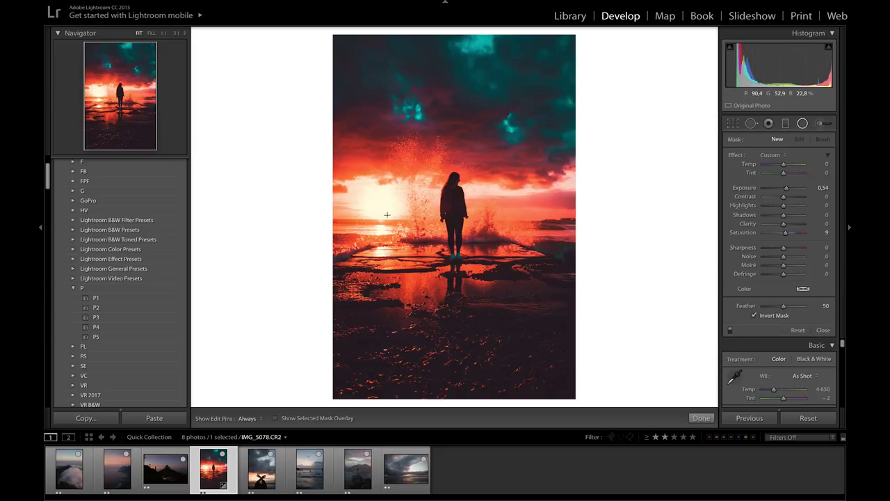
mouse_move(384, 205)
left_mouse_down()
mouse_move(417, 223)
mouse_move(386, 207)
left_mouse_up()
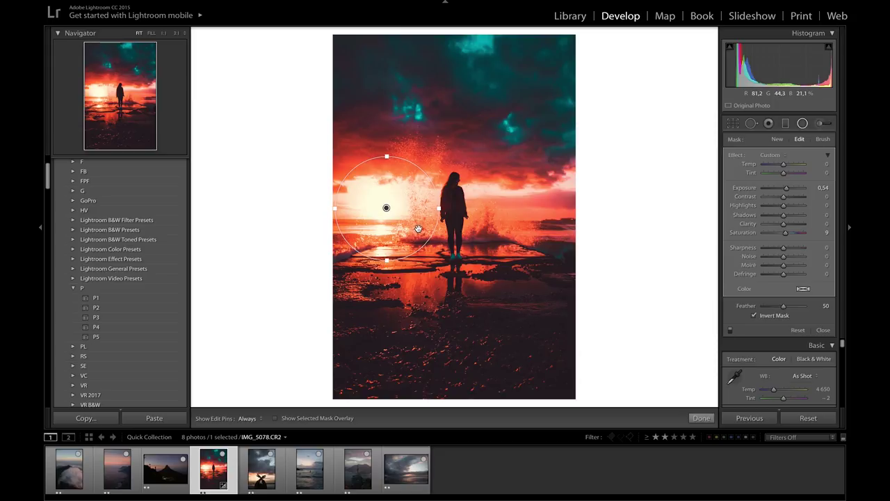
left_click(774, 206)
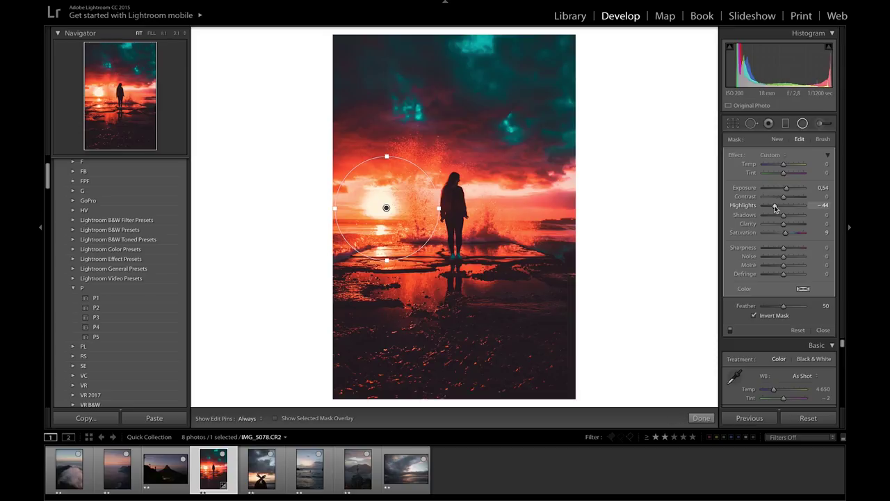
left_click_drag(775, 207, 779, 205)
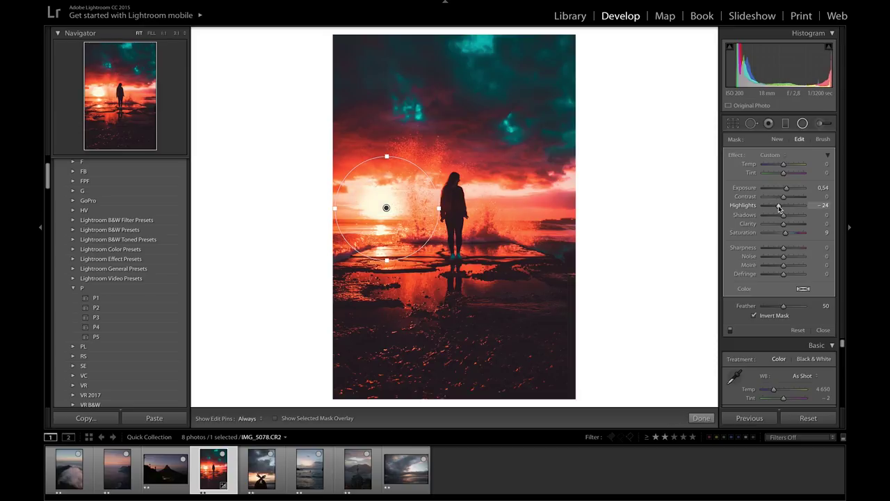
left_click(764, 207)
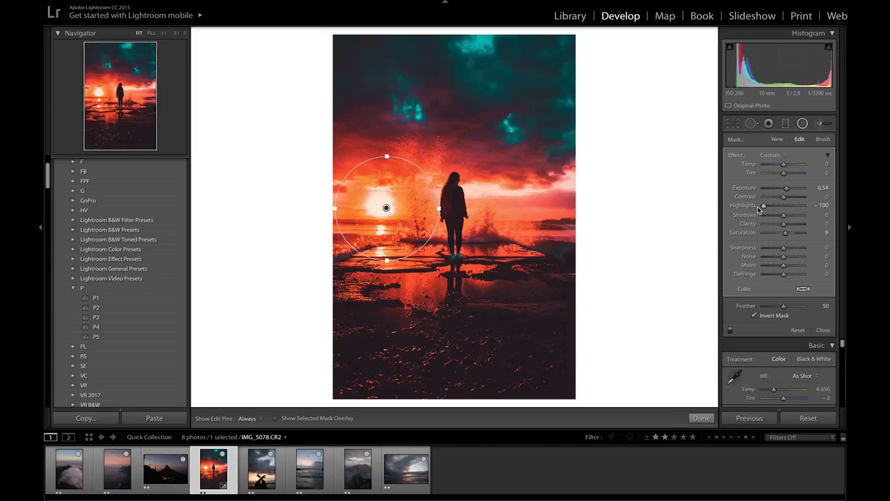
left_click(774, 206)
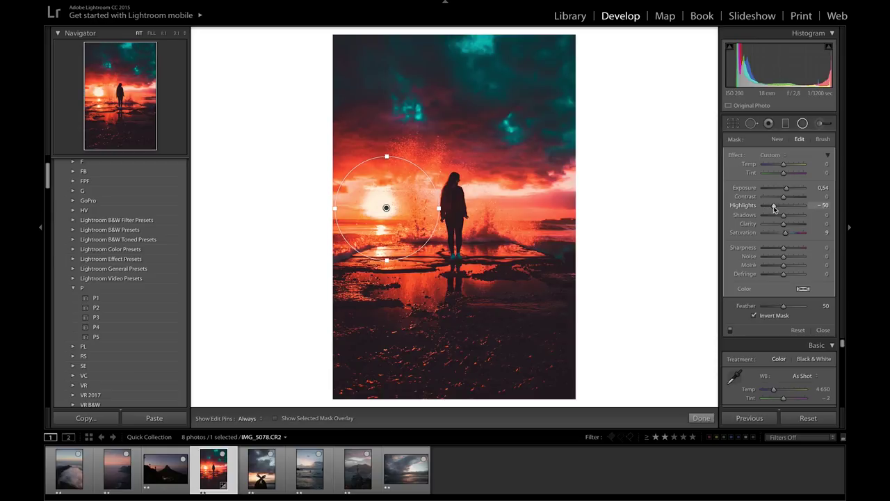
left_click_drag(774, 209, 777, 210)
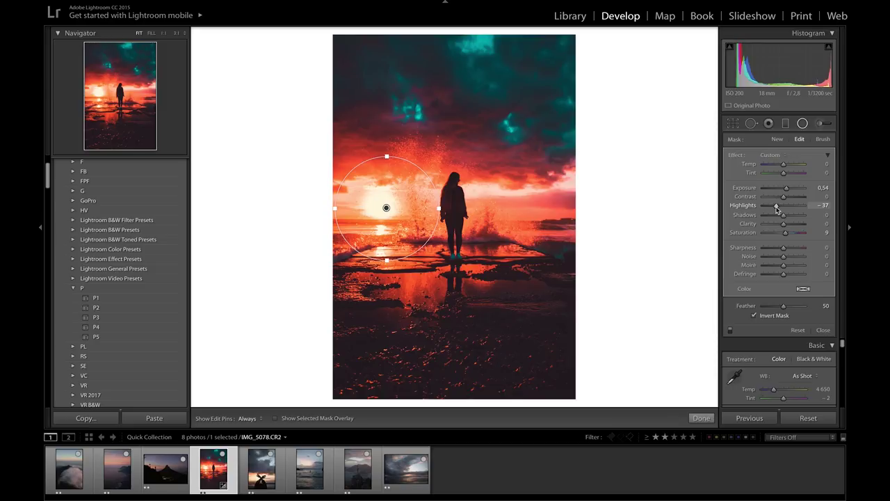
Step: Give the sun's radial filter a soft greenish-yellow color tint and close the radial filter settings
left_click(803, 289)
left_click(742, 275)
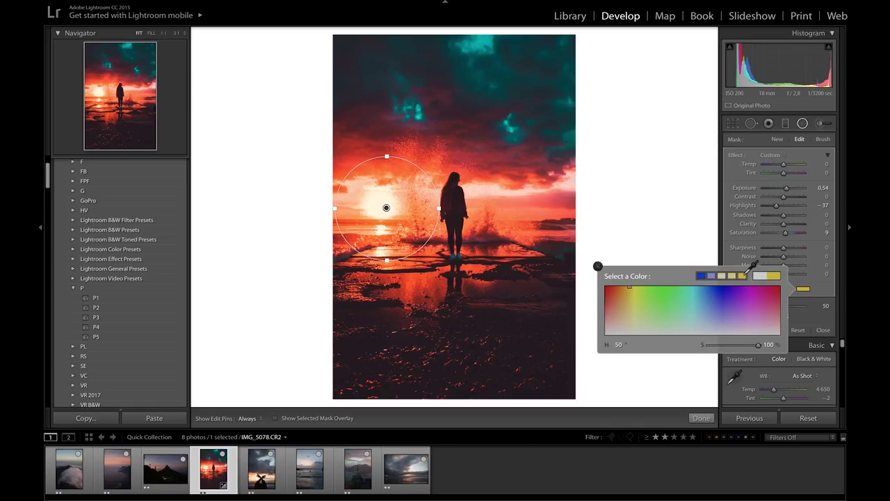
left_click(631, 300)
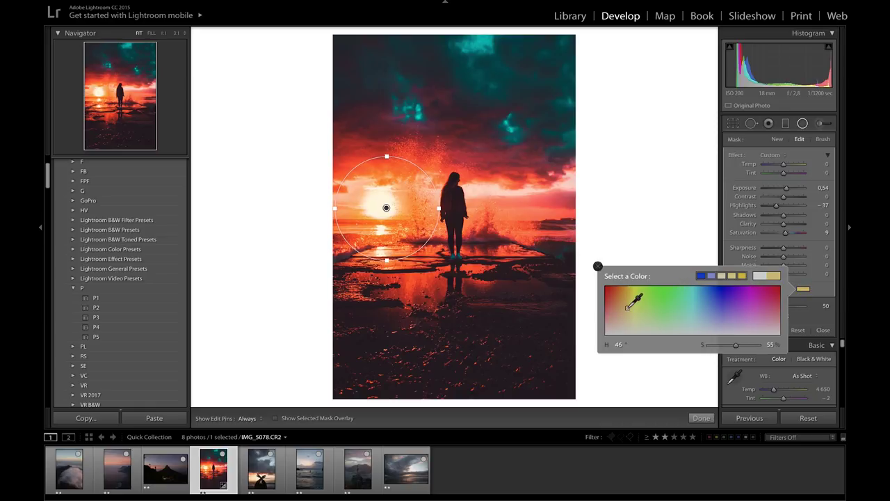
mouse_move(630, 299)
left_mouse_down()
mouse_move(643, 299)
mouse_move(635, 306)
left_mouse_up()
left_click(598, 265)
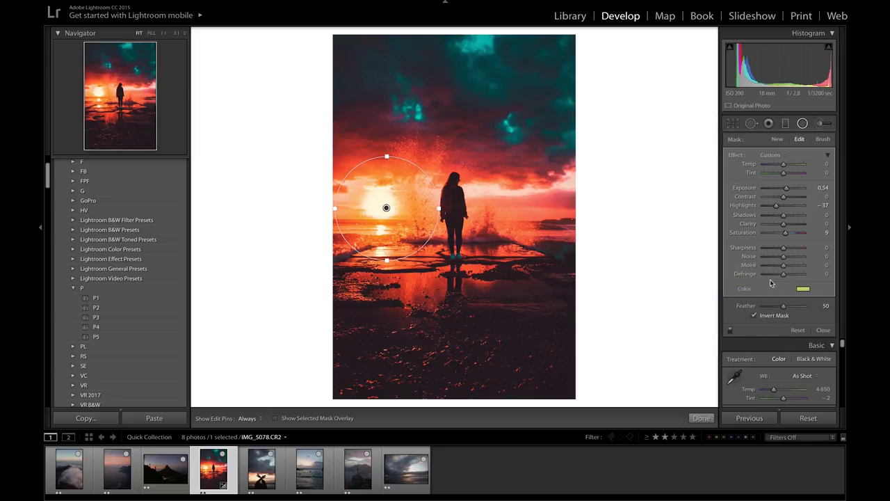
key("shift+m")
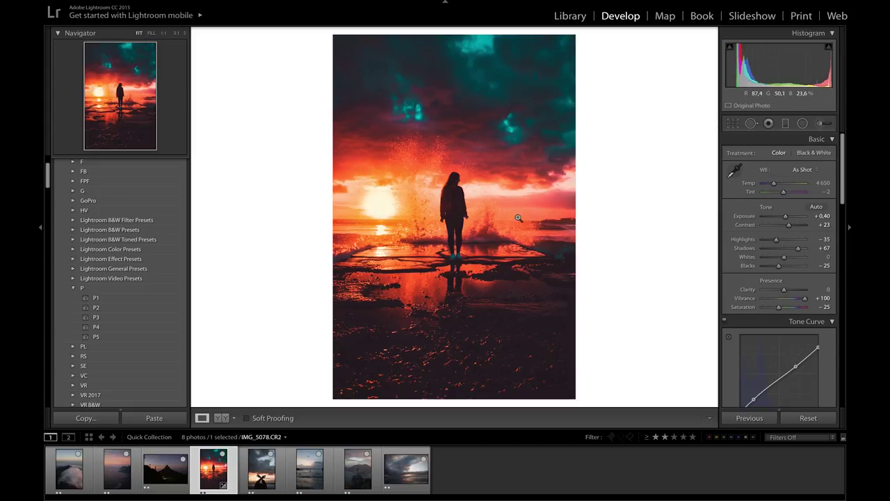
Step: Add a tall oval radial filter around the standing woman with exposure reset to 0 and shadows at -50
left_click(803, 123)
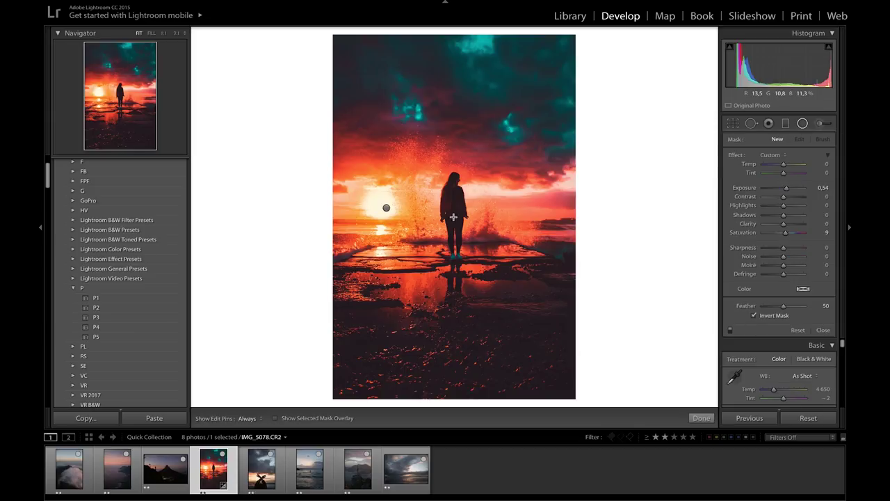
left_click_drag(455, 211, 480, 268)
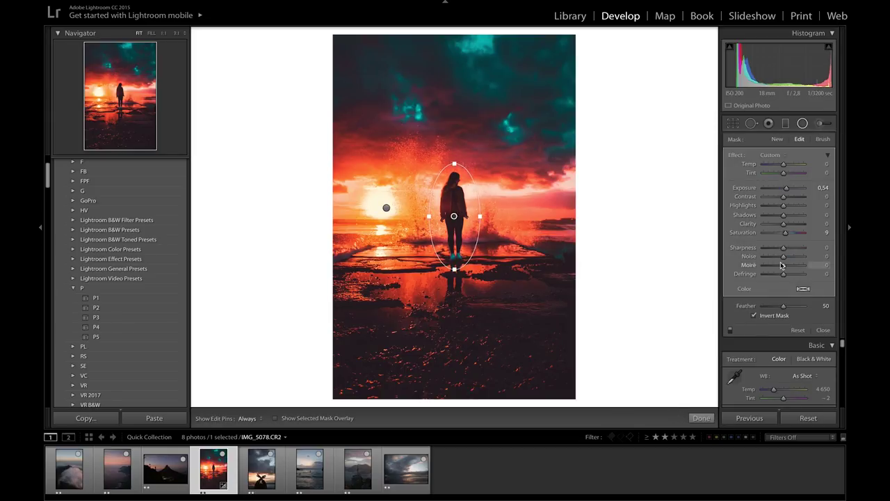
double_click(785, 188)
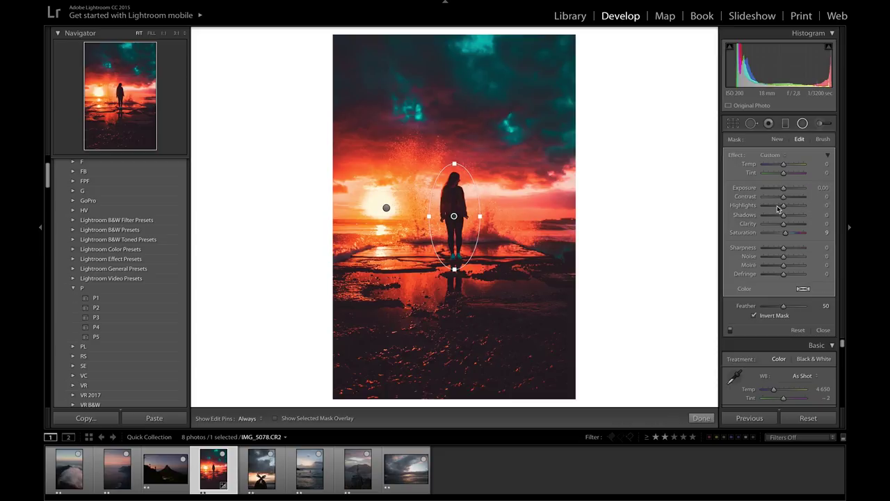
left_click(775, 217)
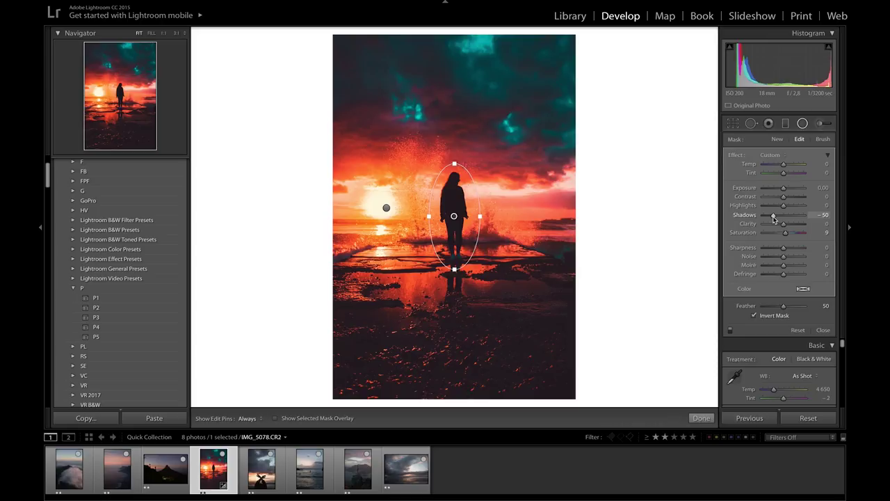
key("shift+m")
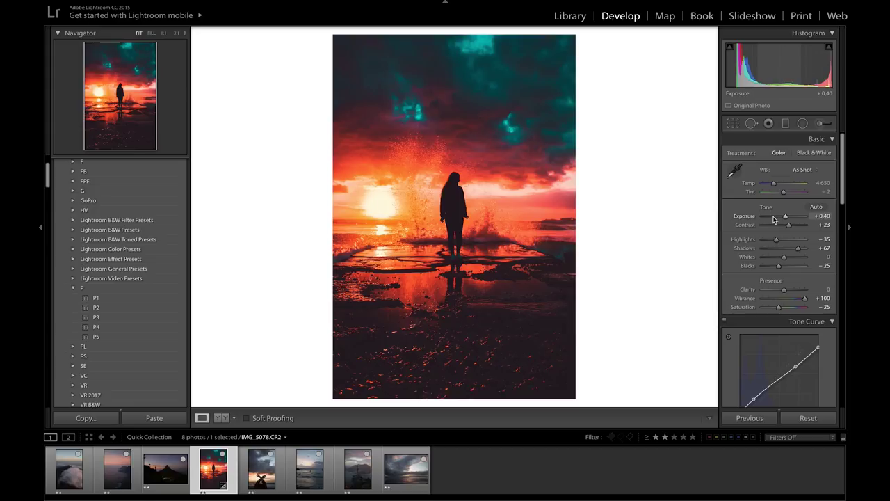
Step: Lay a diagonal graduated filter from the sky's upper-right corner down to the woman and set its temperature to -100
left_click(785, 124)
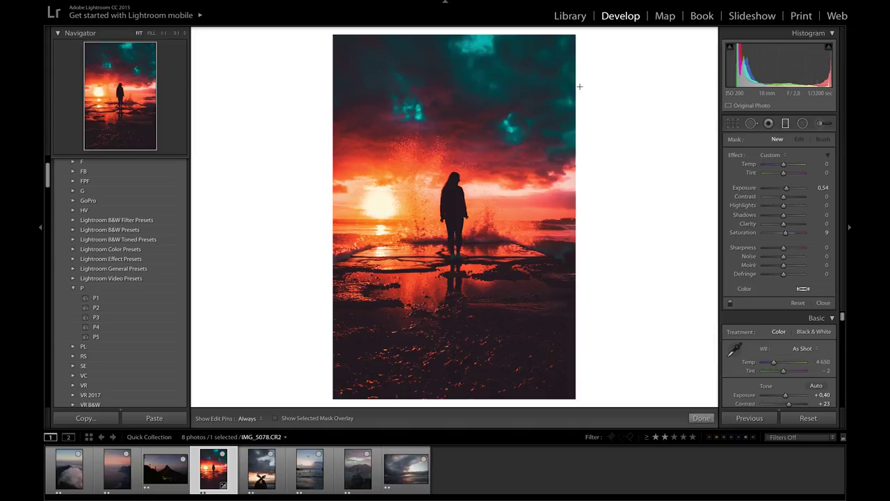
left_click_drag(579, 87, 441, 203)
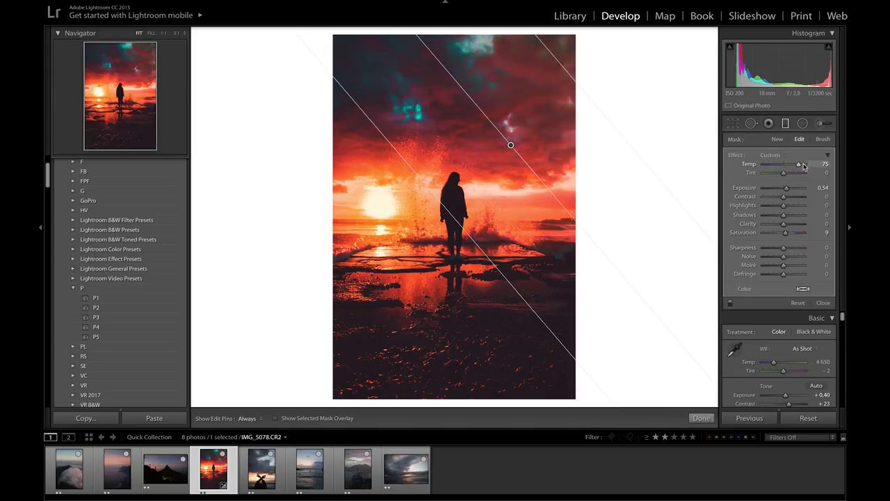
left_click_drag(798, 165, 752, 173)
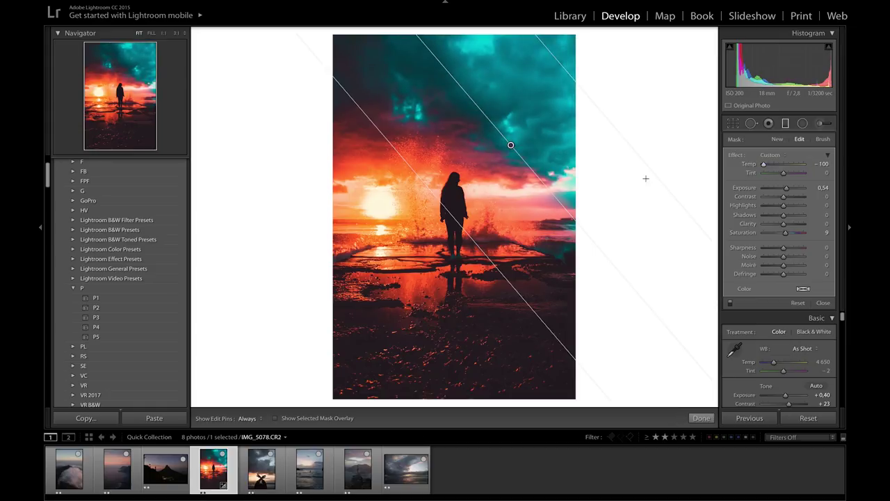
Step: Add a second, near-vertical graduated filter across the woman, set its temperature to 22, and finish the graduated filter editing
left_click_drag(368, 201, 565, 247)
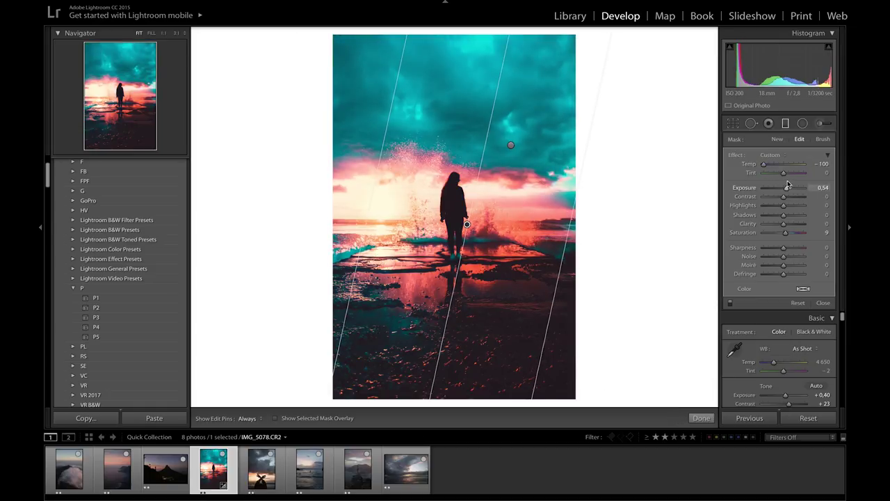
left_click_drag(763, 165, 794, 167)
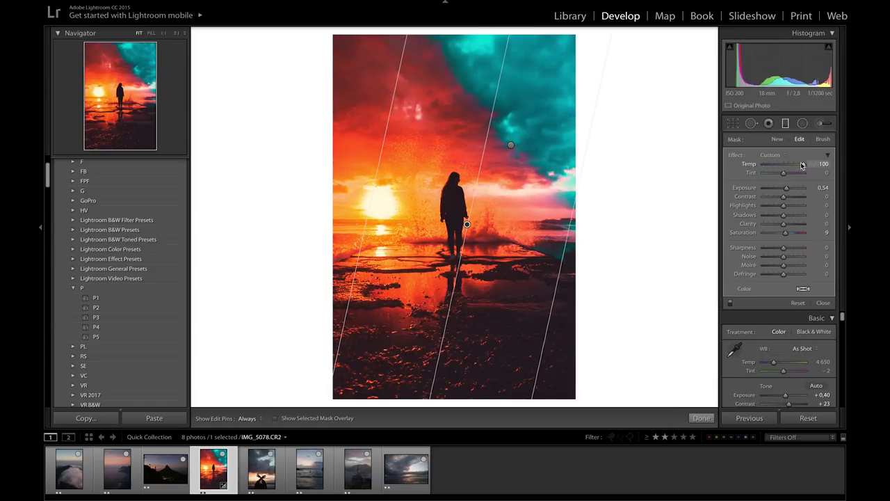
left_click_drag(783, 167, 789, 167)
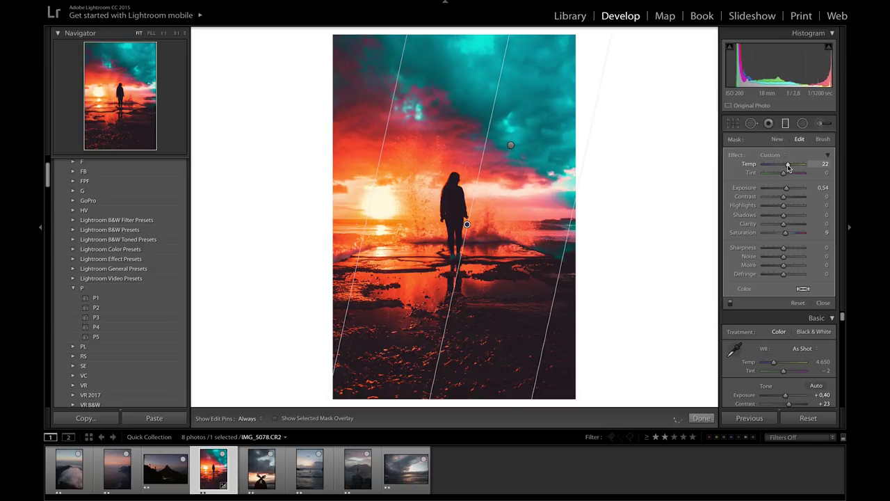
left_click(701, 418)
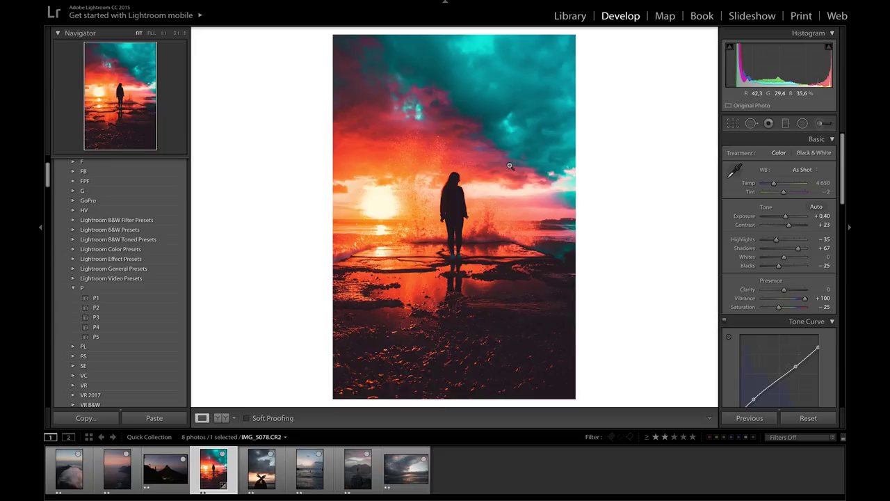
Step: Apply the presets P1 to P5 one after another to the sunset silhouette photo, ending on P5
left_click(123, 337)
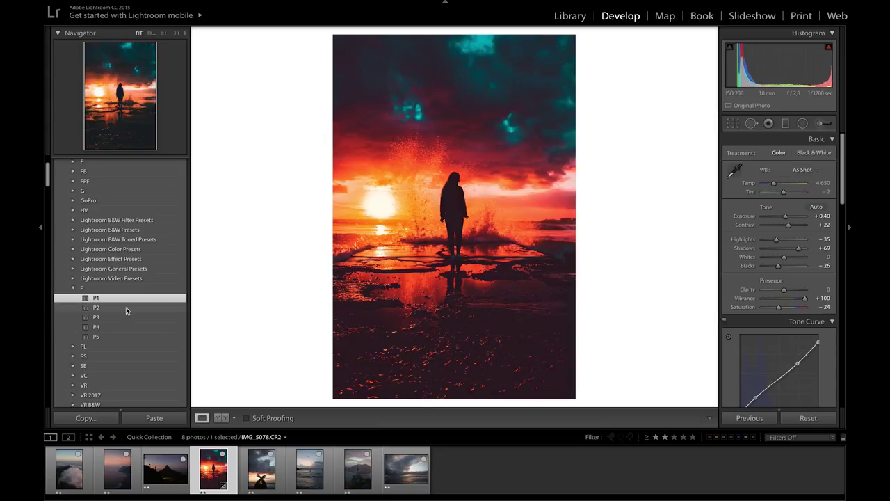
left_click(126, 306)
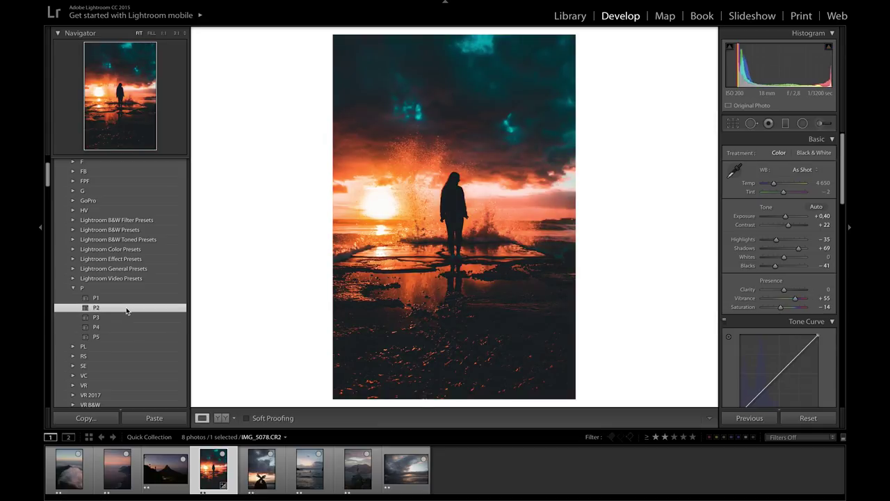
left_click(128, 316)
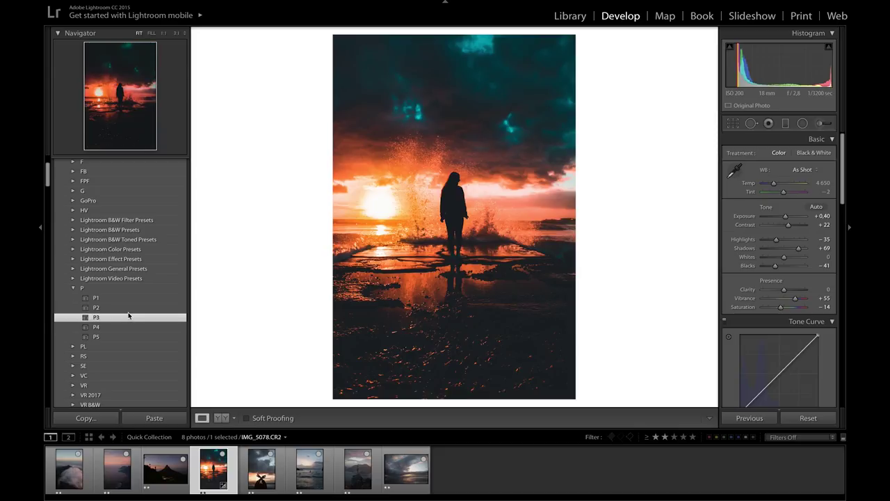
left_click(131, 327)
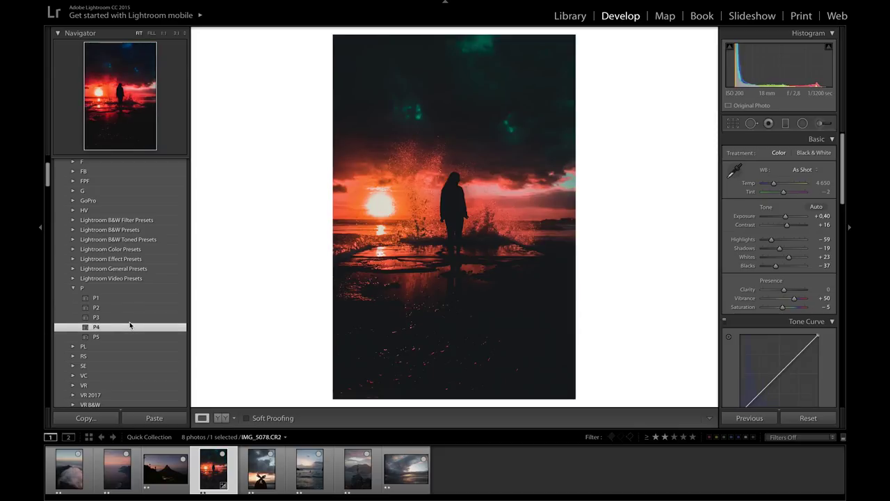
left_click(132, 336)
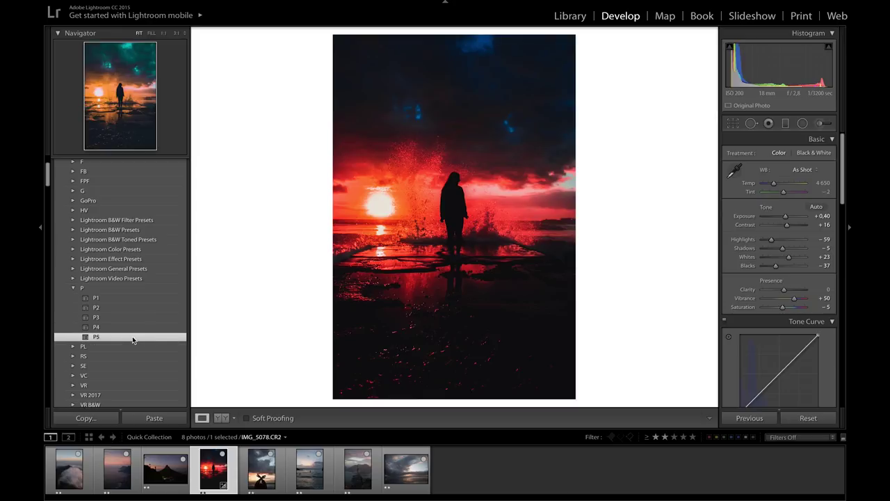
Step: Apply preset P1 to the cloud-covered mountain photo IMG_9786.CR2, with exposure at +0.90 and highlights at -71
left_click(90, 466)
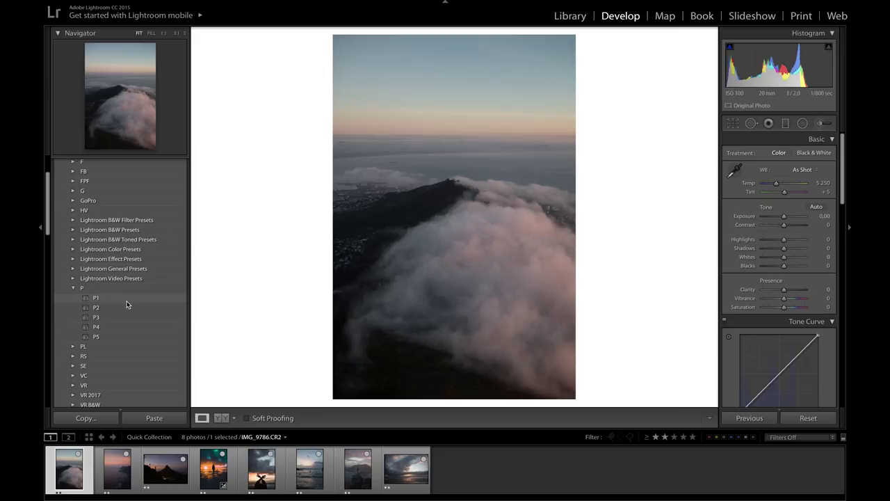
left_click(127, 300)
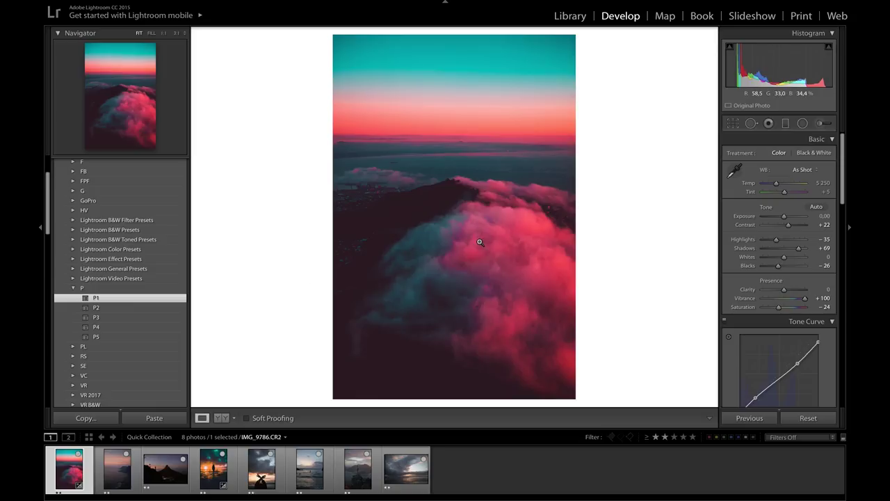
key("equal")
key("equal")
key("equal")
key("equal")
key("equal")
key("equal")
key("equal")
key("equal")
key("equal")
key("equal")
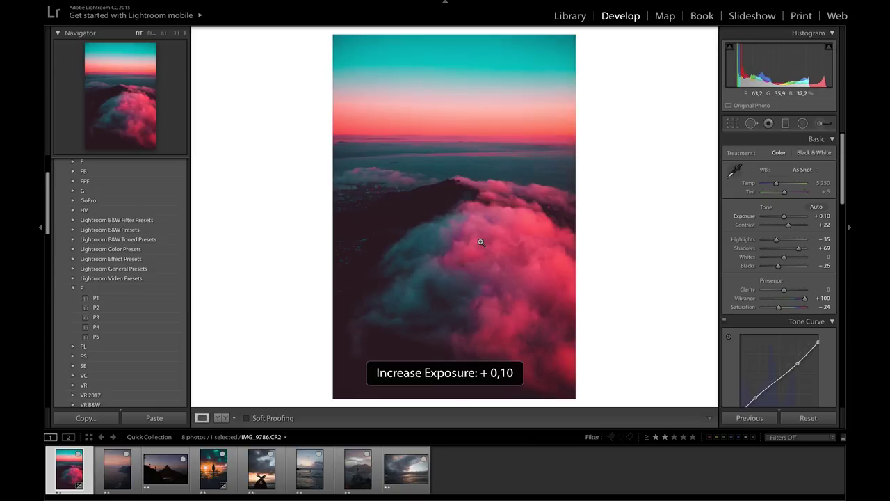
key("minus")
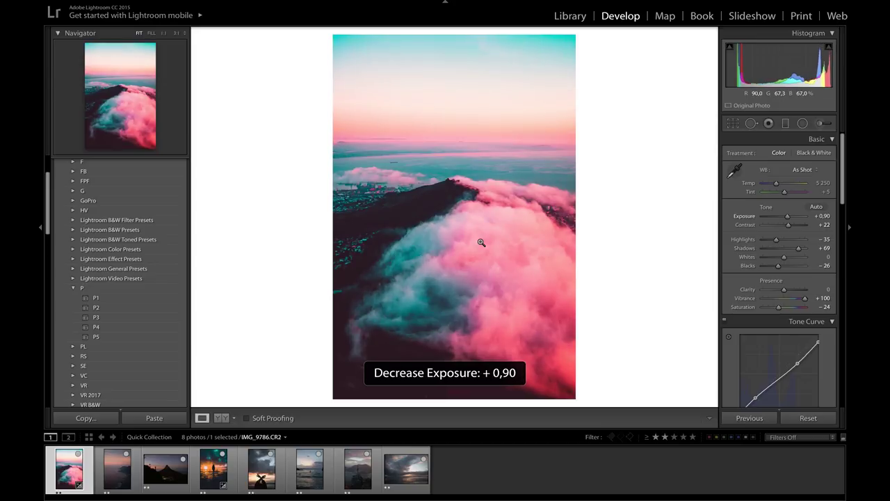
left_click(770, 241)
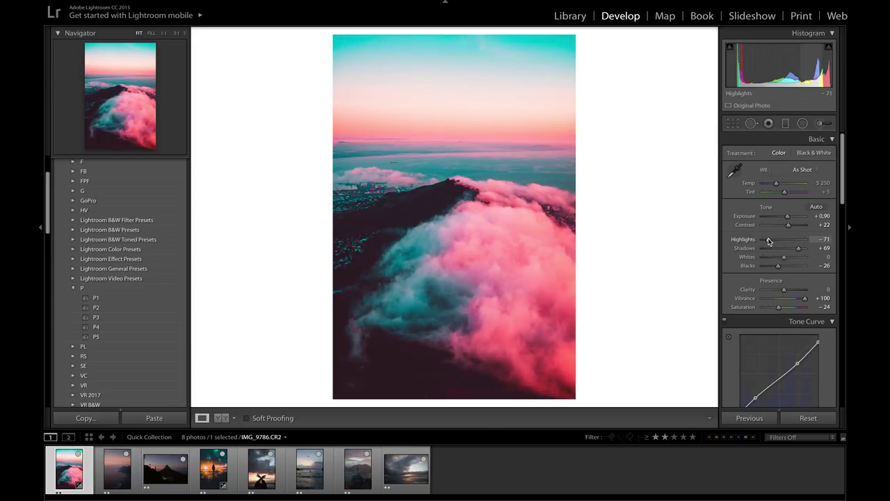
Step: Try preset P5 on the cloud photo, switch to P4, and set exposure to +1.10, shadows to +86 and highlights to -82
left_click(116, 336)
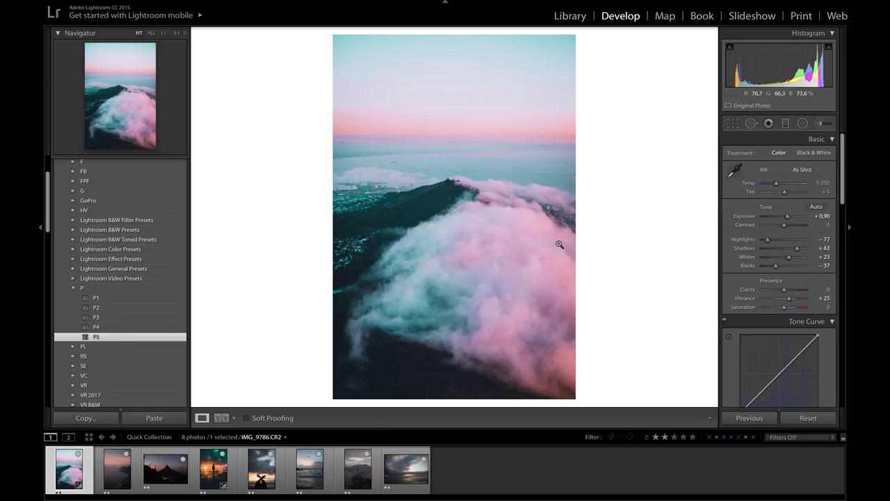
left_click(142, 328)
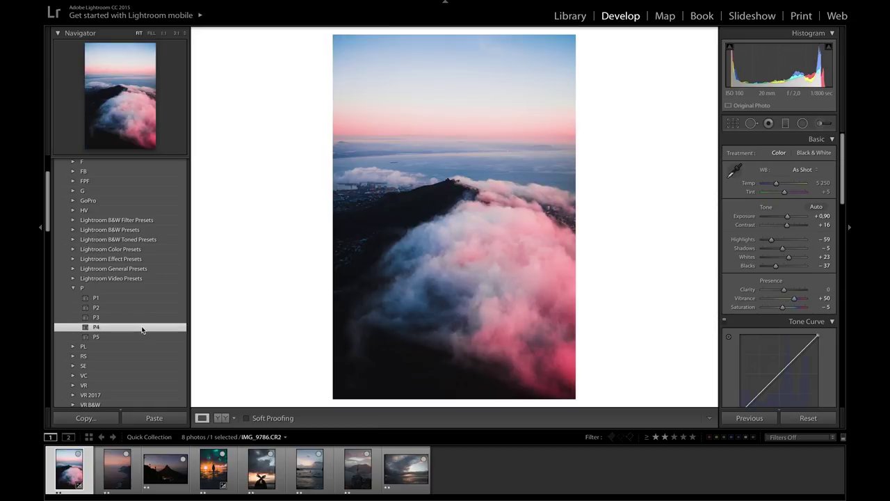
key("plus")
key("plus")
key("plus")
key("minus")
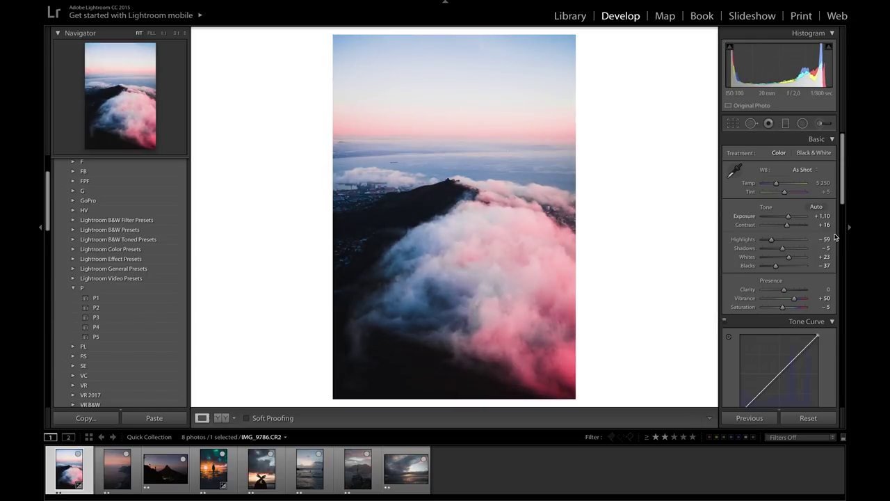
left_click_drag(799, 254, 766, 240)
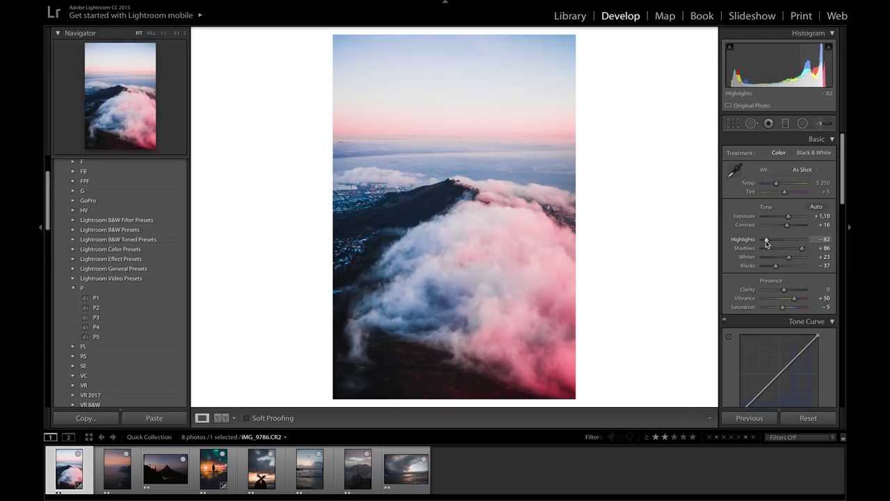
Step: Open the dusk coastline photo IMG_9818.CR2, apply preset P2 and set its exposure to +1.00
key("Right")
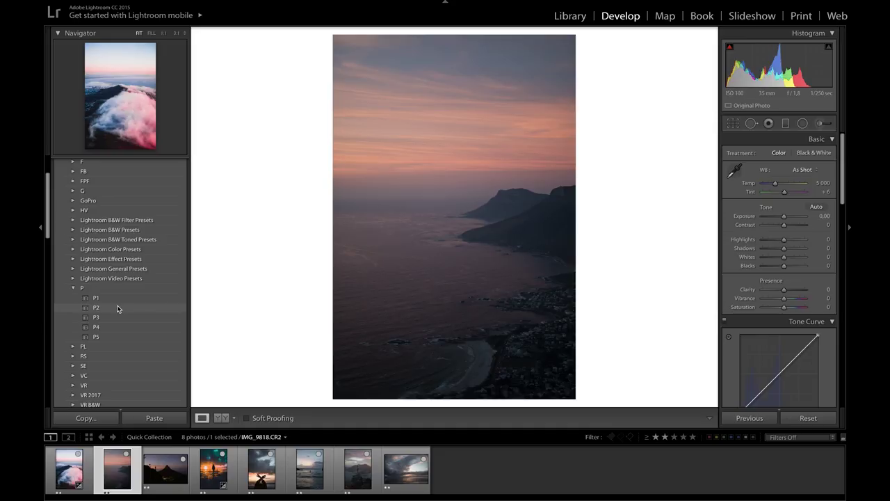
left_click(117, 306)
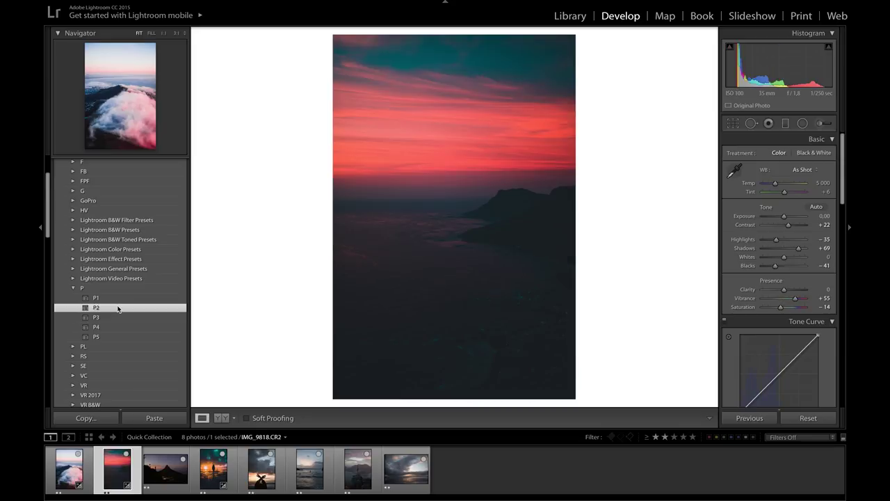
key("equal")
key("equal")
key("equal")
key("equal")
key("equal")
key("equal")
key("equal")
key("equal")
key("equal")
key("equal")
key("equal")
key("minus")
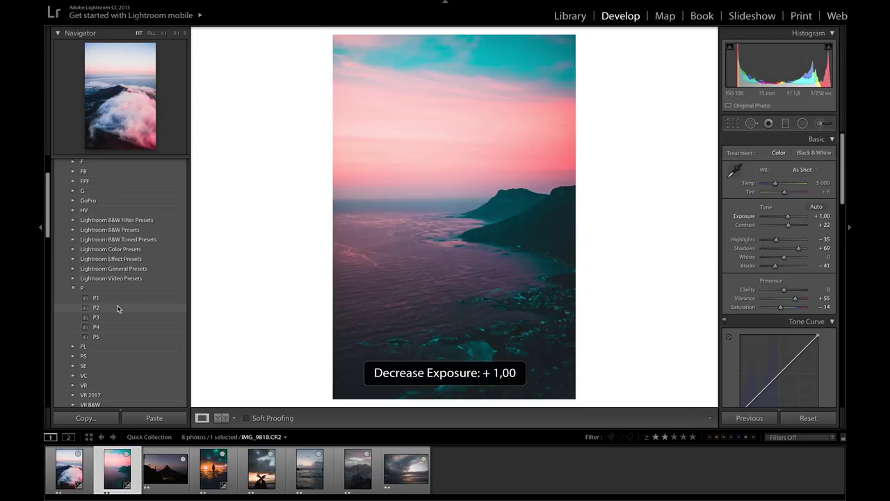
key("equal")
key("minus")
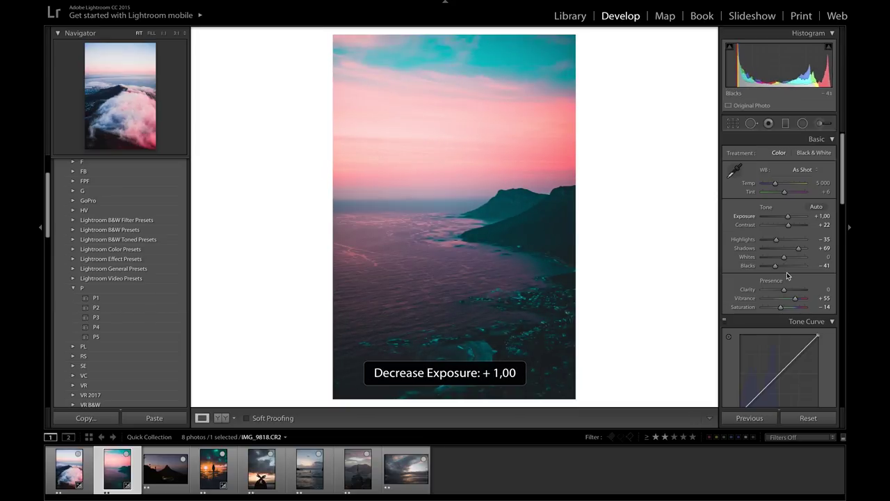
Step: Tone the coastline photo with lowered highlights, exposure at +0.70 and raised shadows, using the blue and pink P4 look
left_click_drag(776, 239, 756, 242)
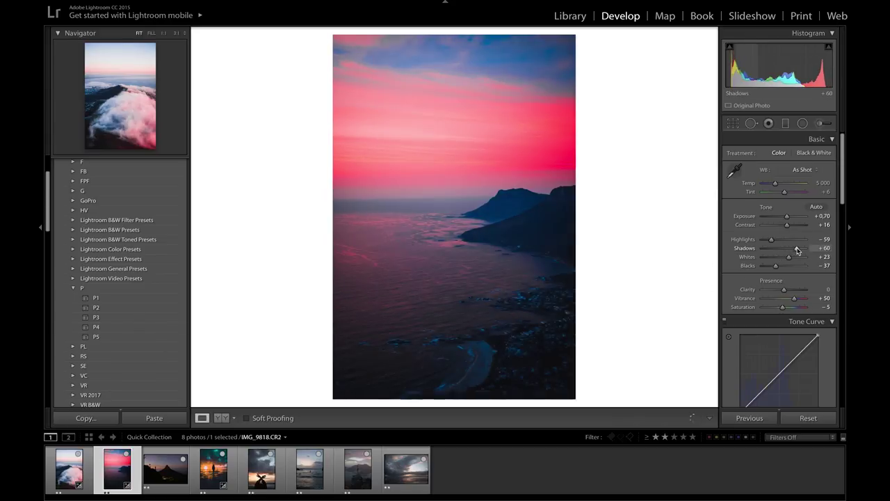
left_click_drag(797, 251, 809, 250)
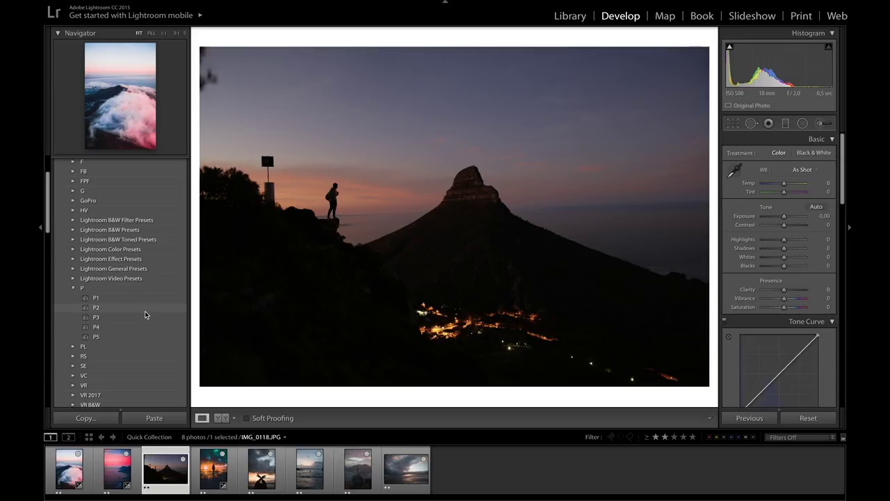
Step: Apply preset P2 to the hiker and mountain photo IMG_0118.JPG, with exposure at +1.00 and shadows at +100
left_click(145, 309)
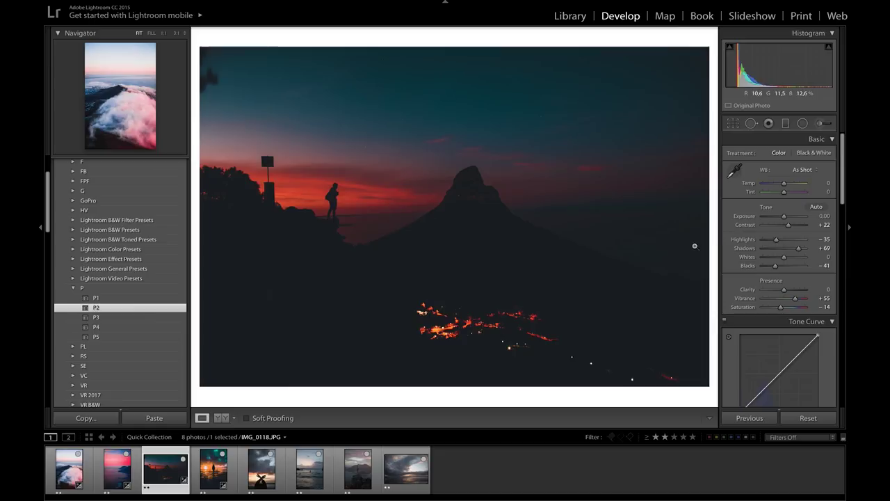
key("=")
key("=")
key("=")
key("=")
key("=")
key("=")
key("=")
key("=")
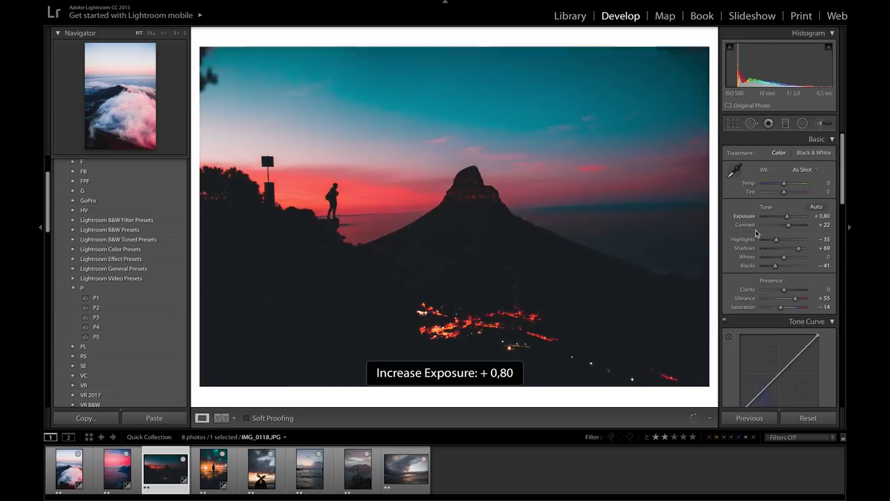
key("=")
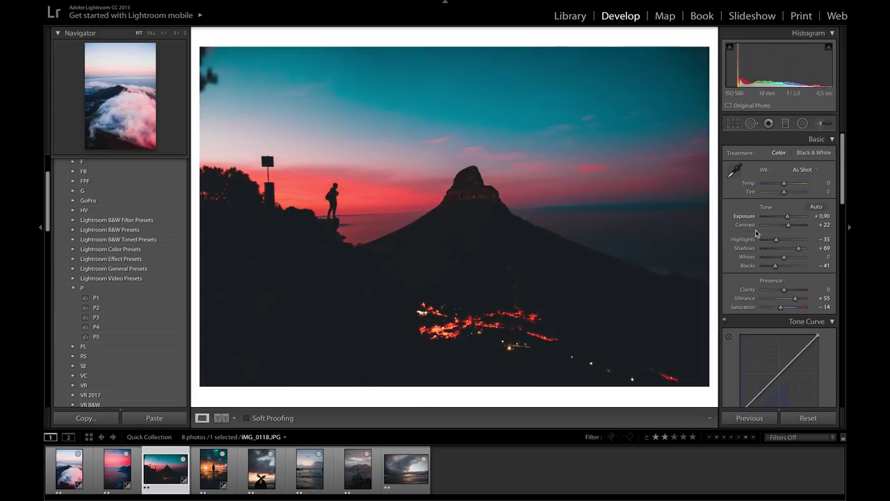
key("=")
key("=")
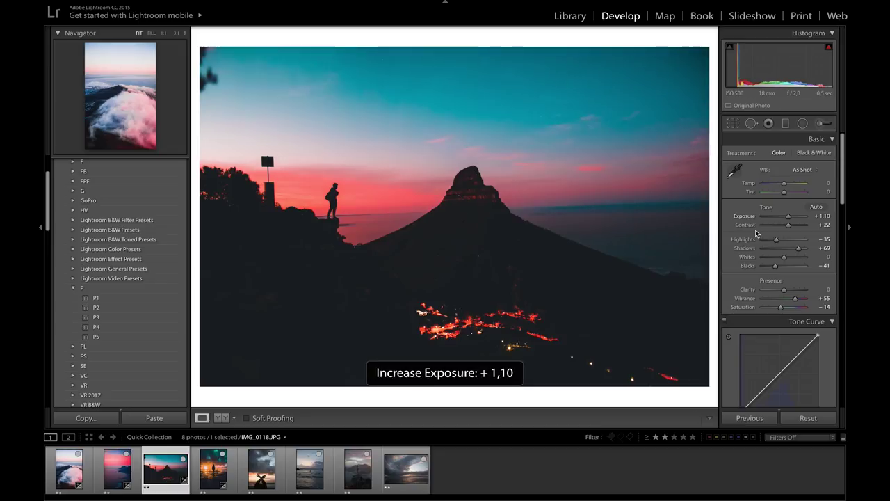
key("minus")
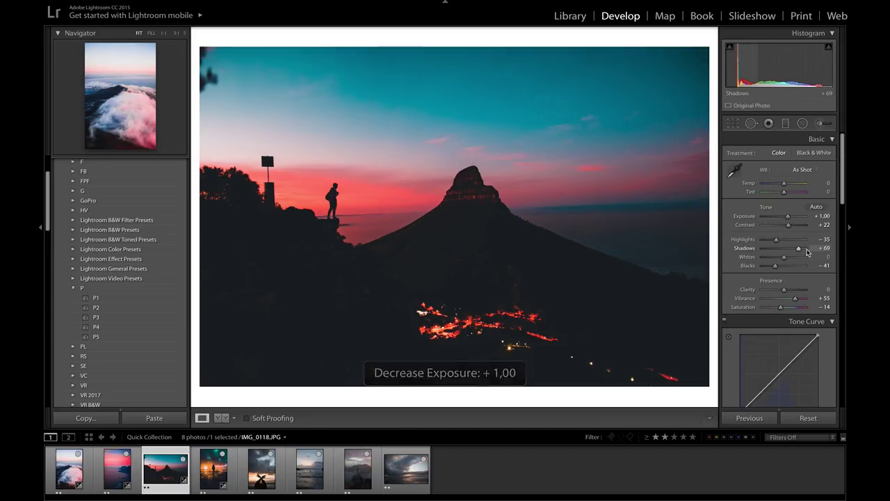
left_click_drag(808, 252, 817, 250)
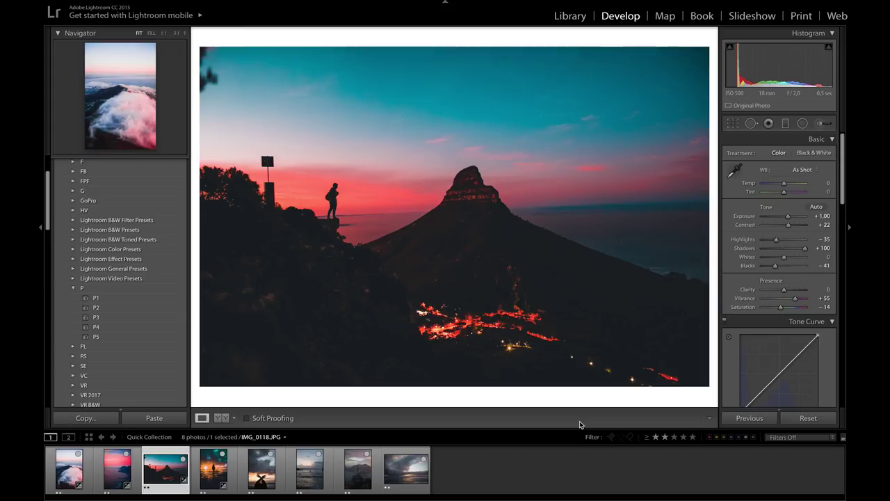
Step: Apply preset P1 to the cloudy beach photo DSC_7575.NEF and compare it side by side with the original
left_click(386, 459)
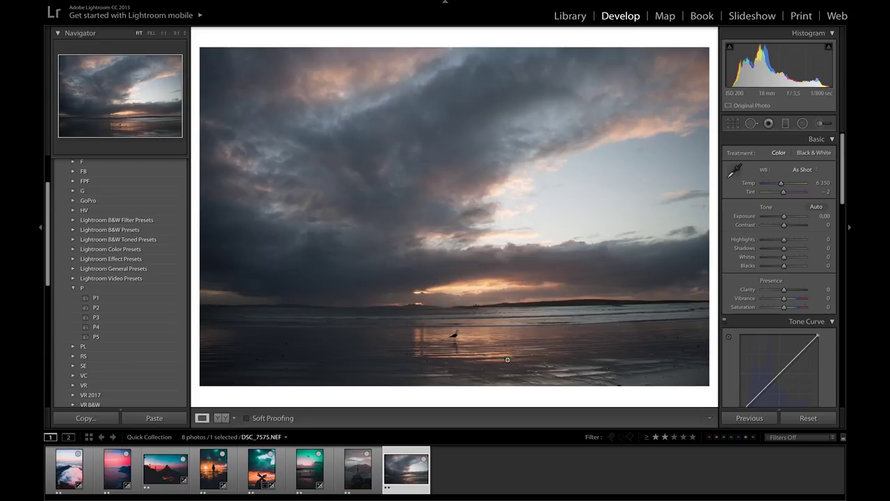
mouse_move(115, 297)
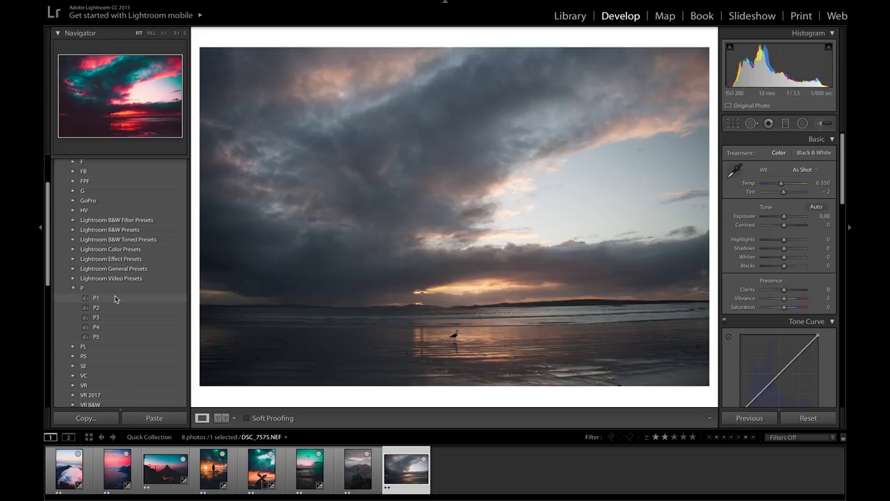
left_click(116, 298)
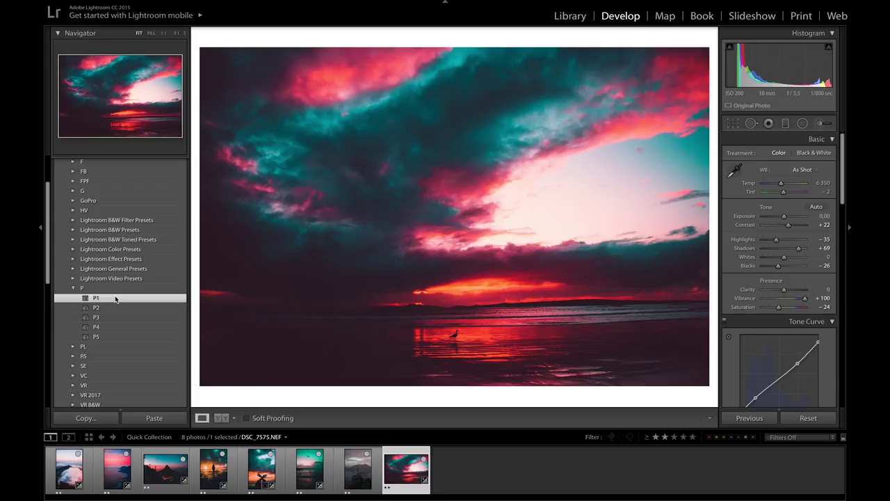
key("y")
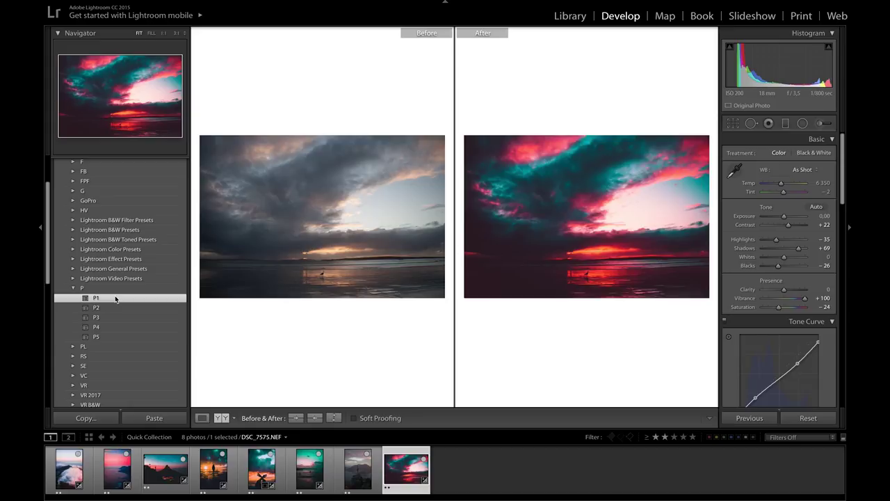
Step: Leave the before/after comparison and apply the presets P2, P3, P4 and P5 in turn to the beach photo
left_click(119, 308)
key("y")
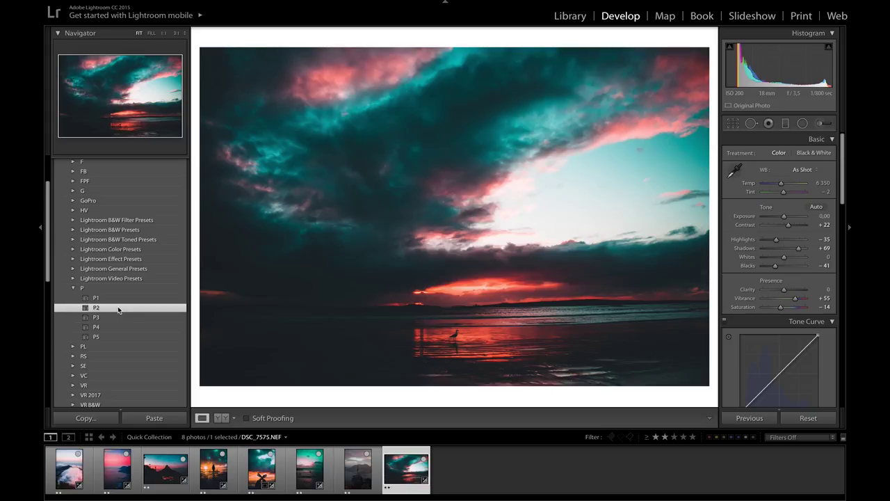
left_click(114, 317)
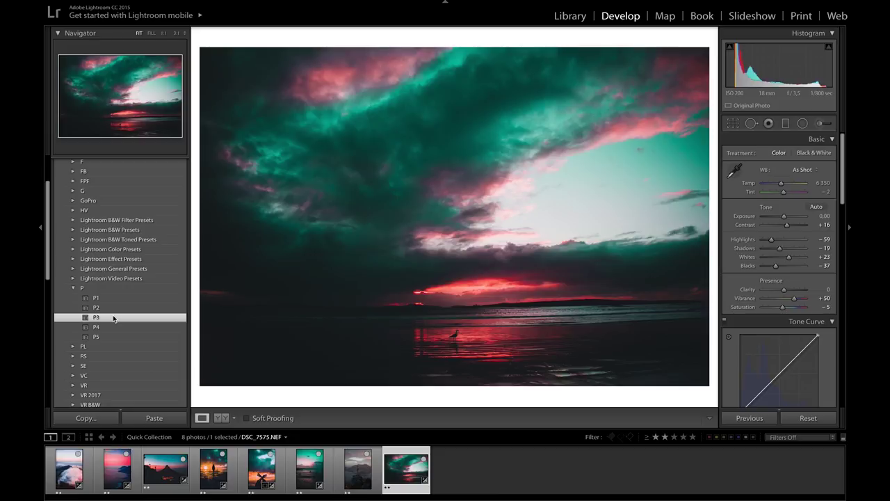
left_click(115, 327)
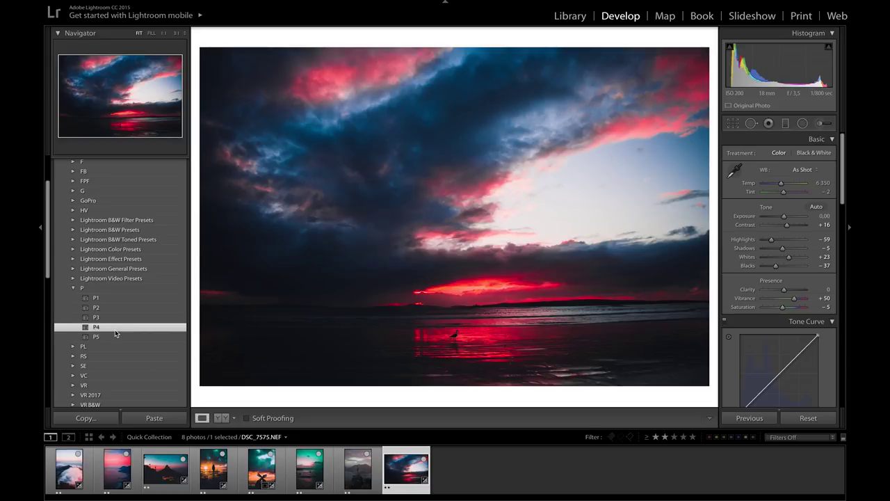
left_click(117, 337)
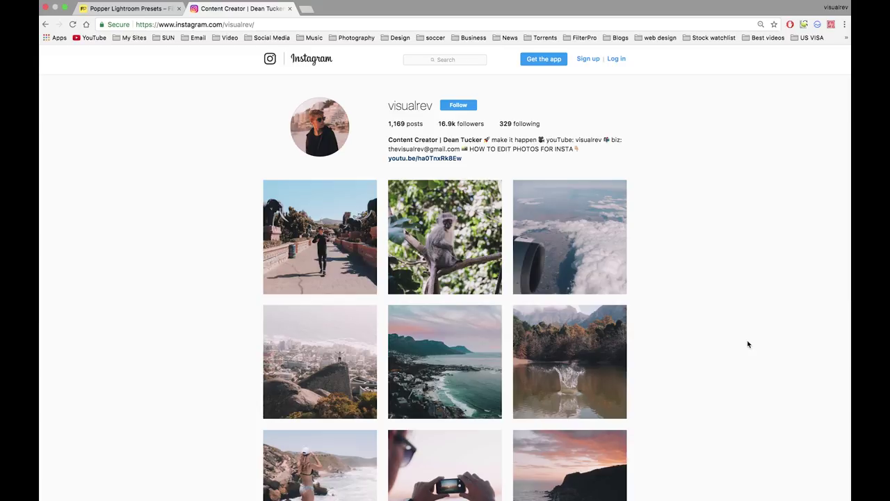
Step: Close the Instagram profile tab in the web browser to return to the Popper Lightroom Presets product page
key("super+w")
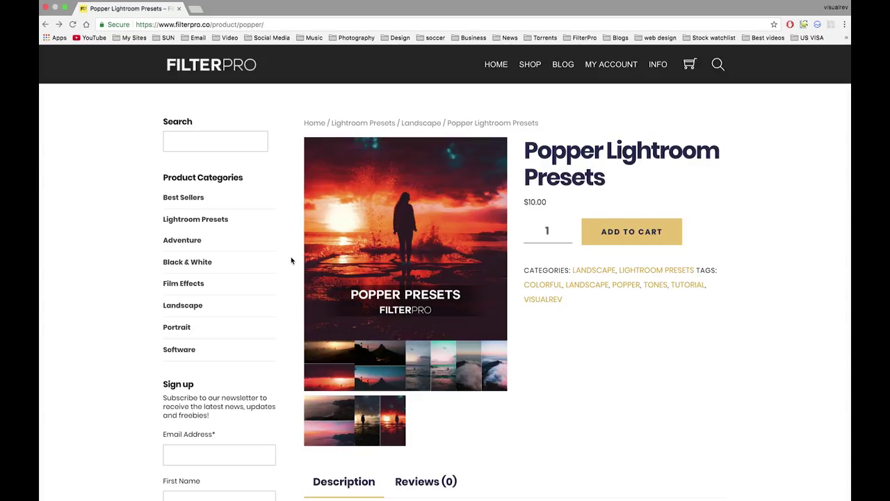